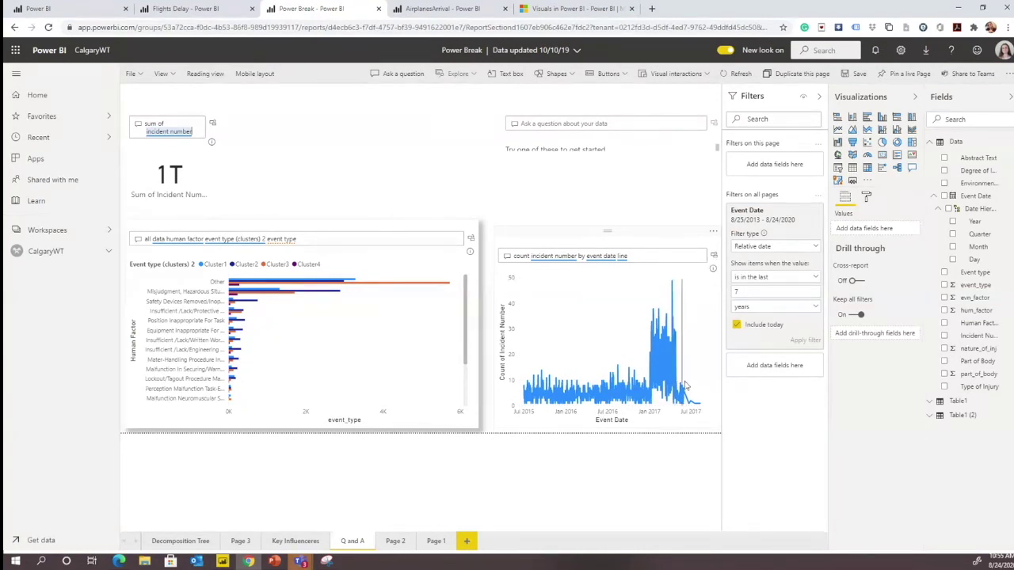
Ask "count event dates" in the empty Q&A visual and enlarge the visual downward to fit the answer.
mouse_move(670, 302)
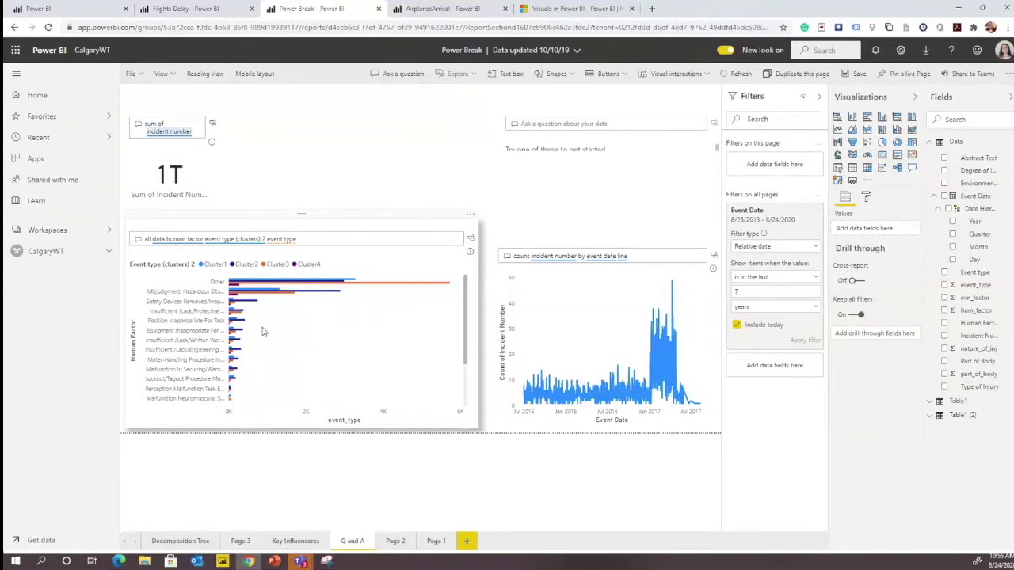
left_click(194, 133)
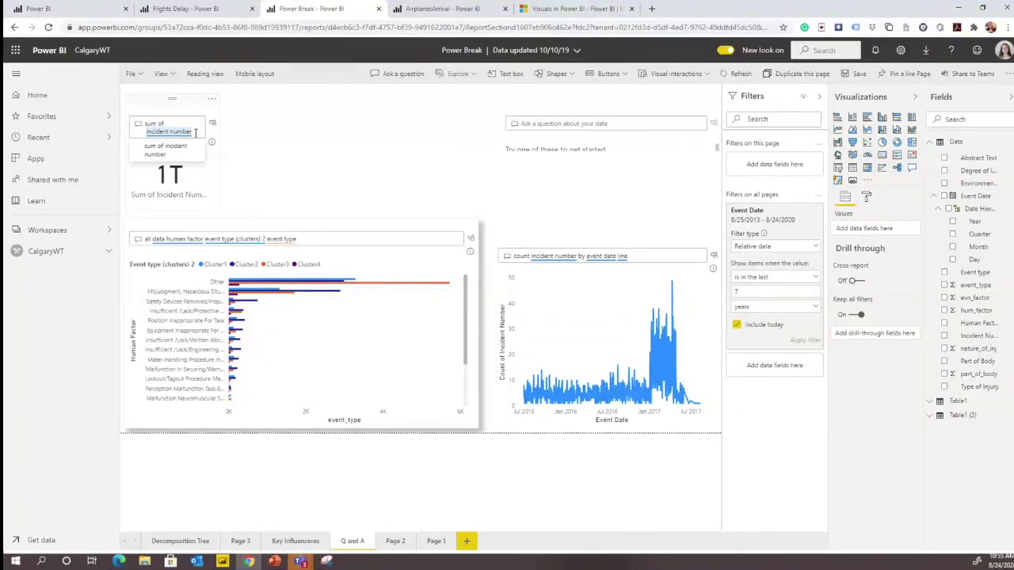
left_click(566, 124)
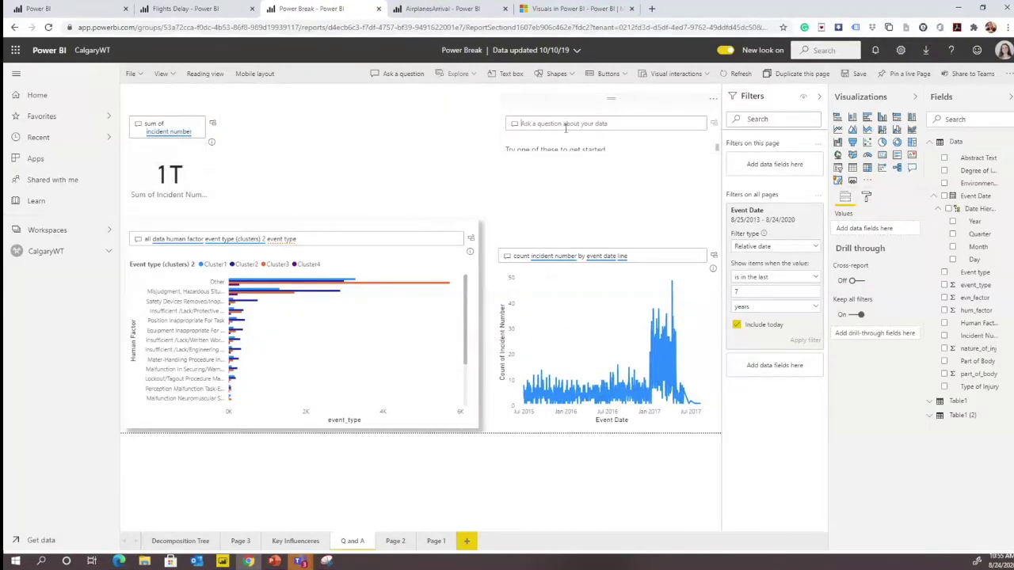
type("count events")
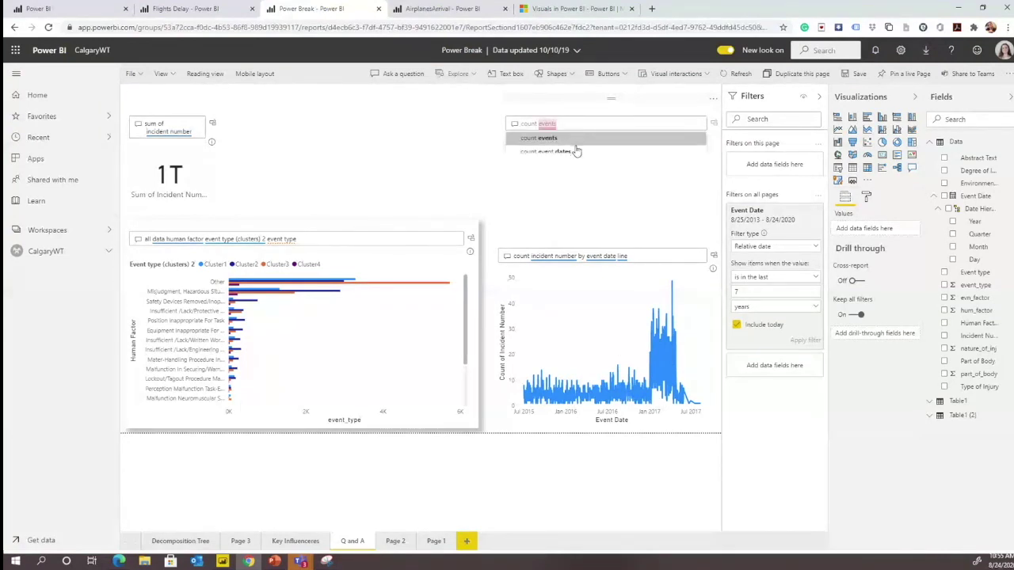
left_click(572, 149)
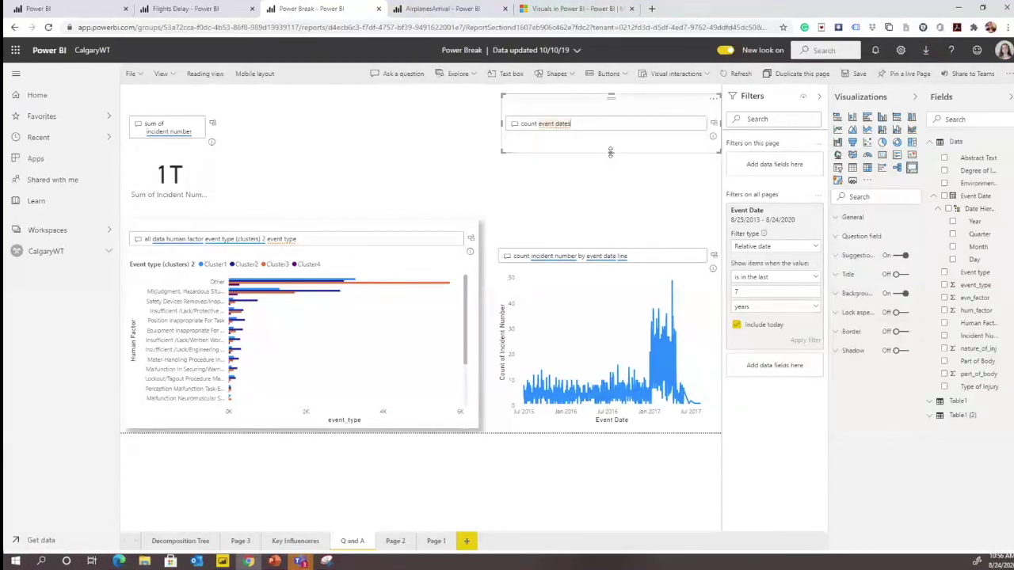
left_click(604, 197)
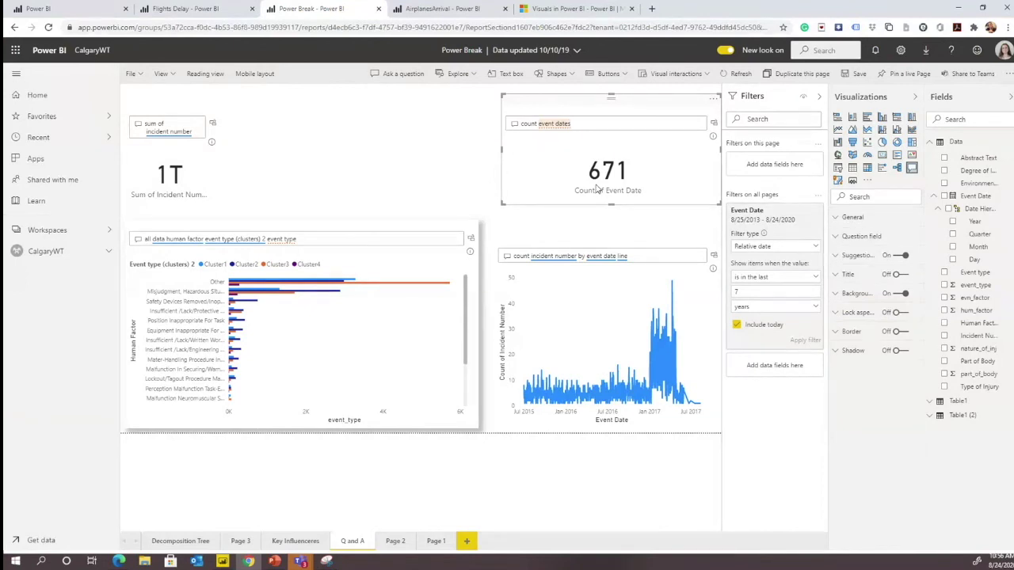
mouse_move(597, 188)
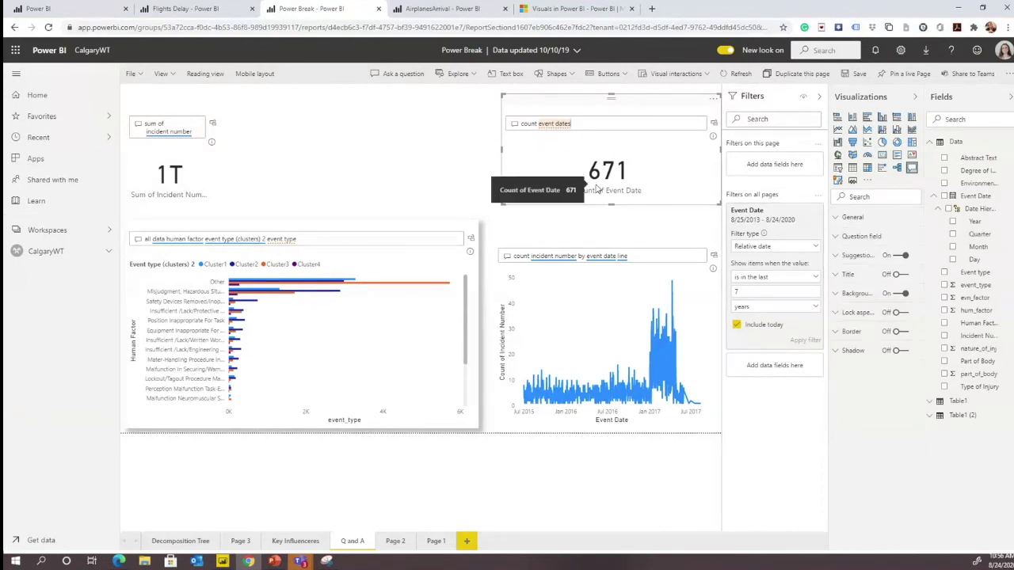
Convert the event date count and the incident number by event date line Q&A results into standard visuals.
left_click(715, 126)
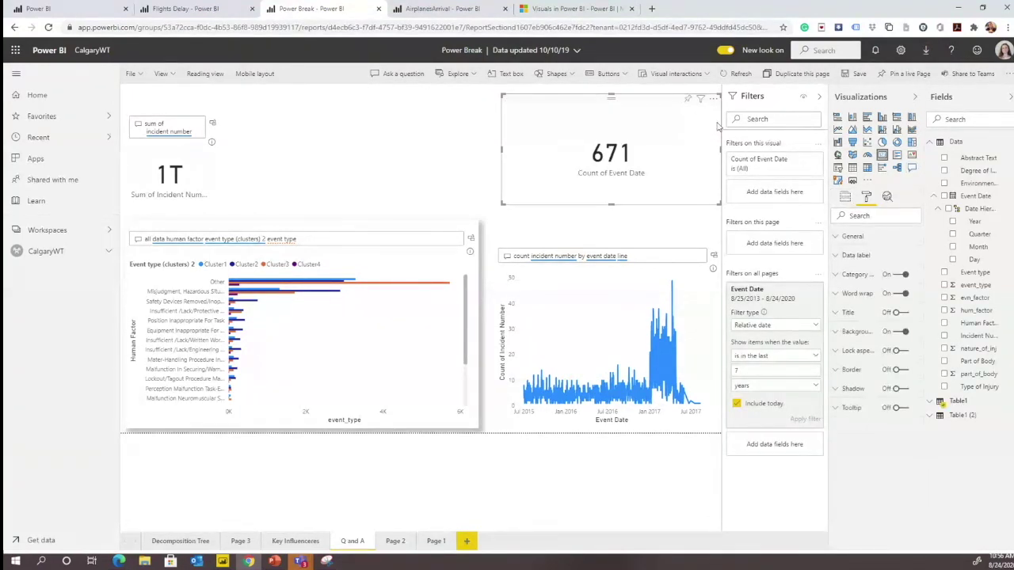
left_click(713, 258)
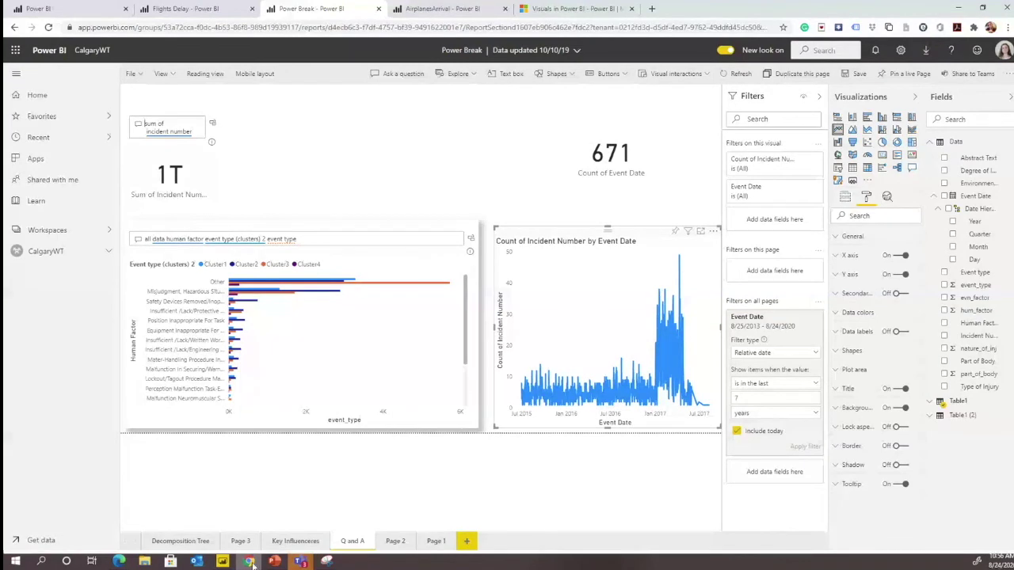
Switch to the NEw report in Power BI Desktop and open Q&A setup for the Q&A visual without a question.
mouse_move(251, 564)
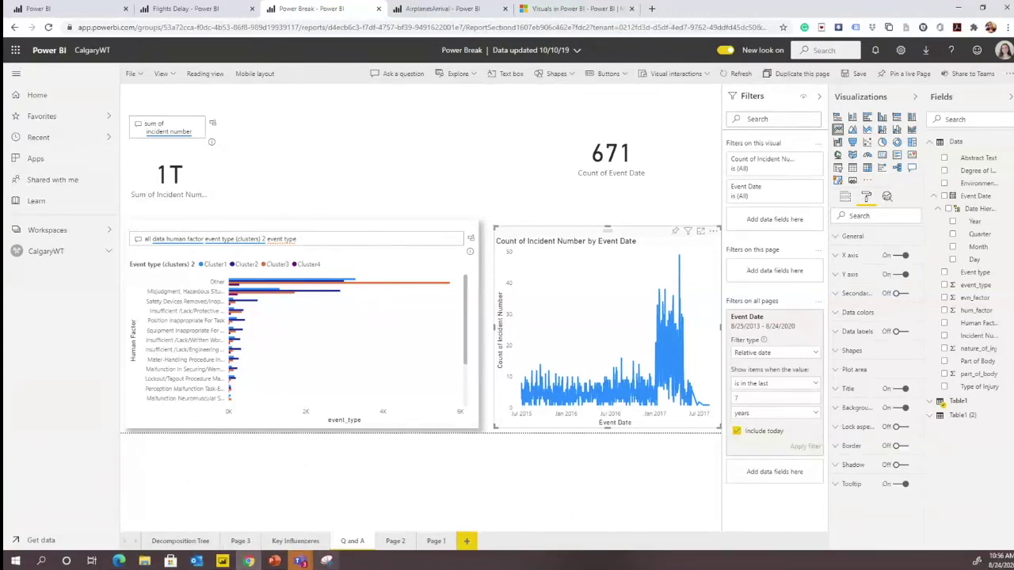
left_click(274, 561)
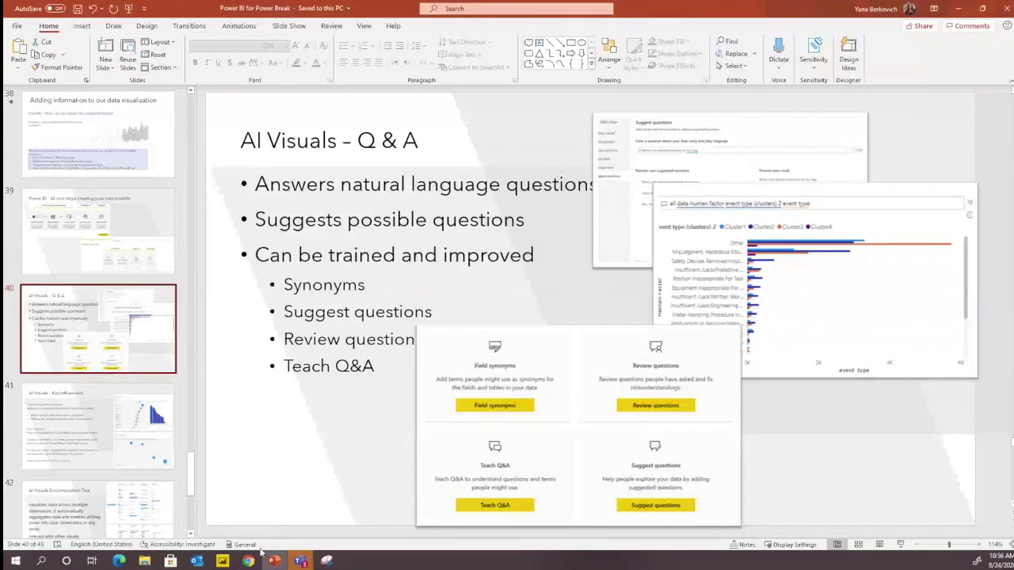
mouse_move(225, 562)
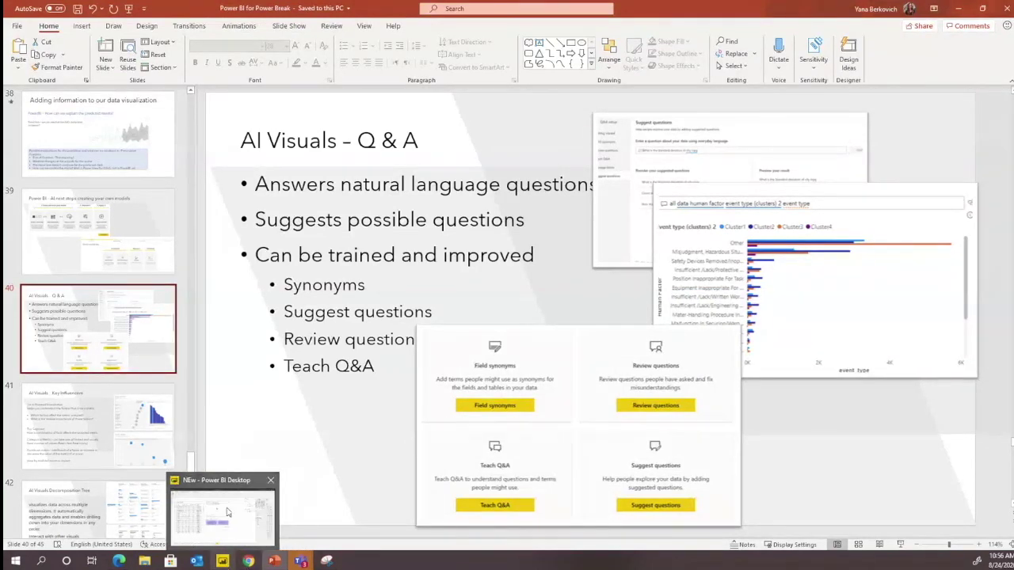
left_click(227, 513)
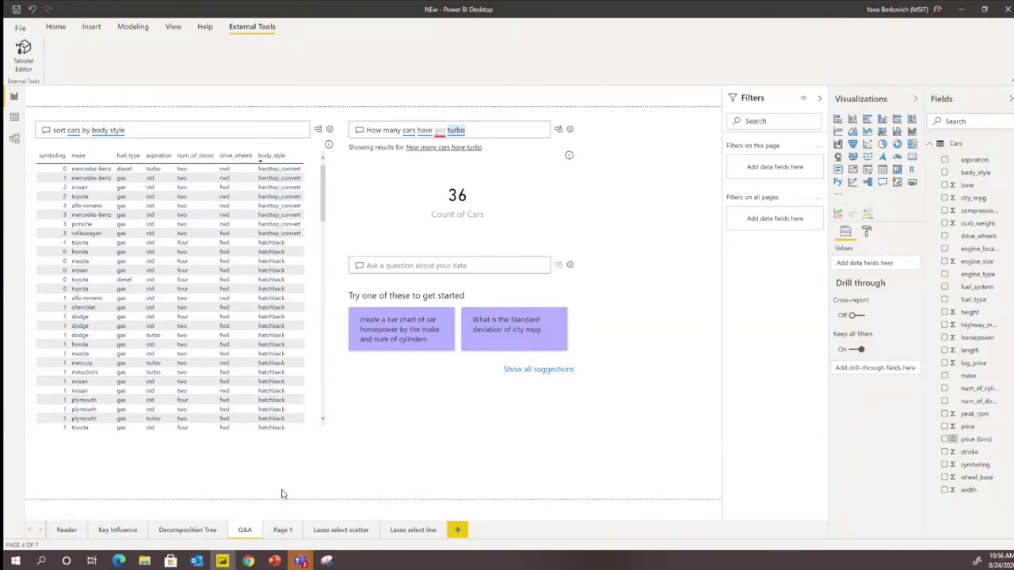
left_click(571, 267)
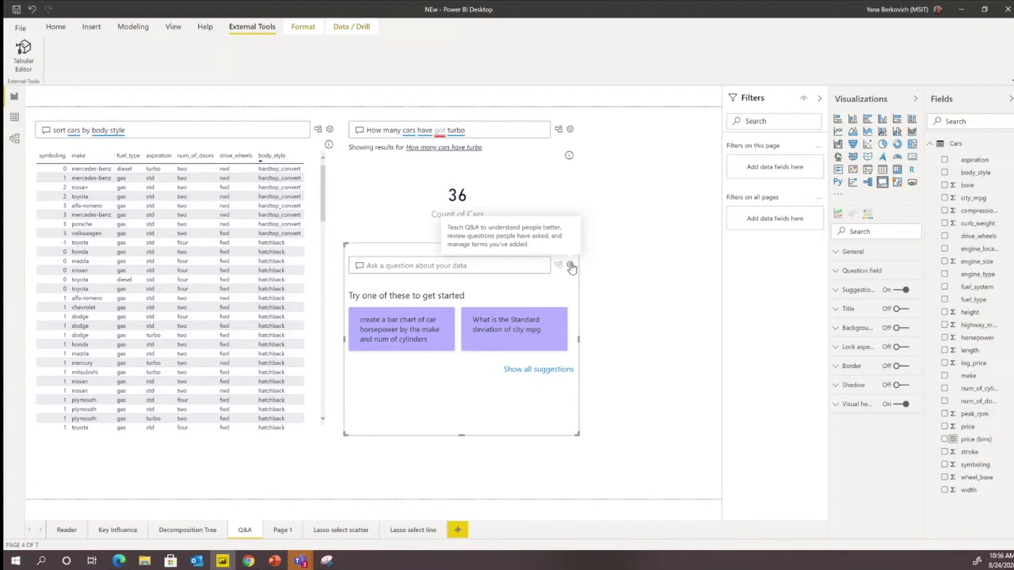
left_click(570, 266)
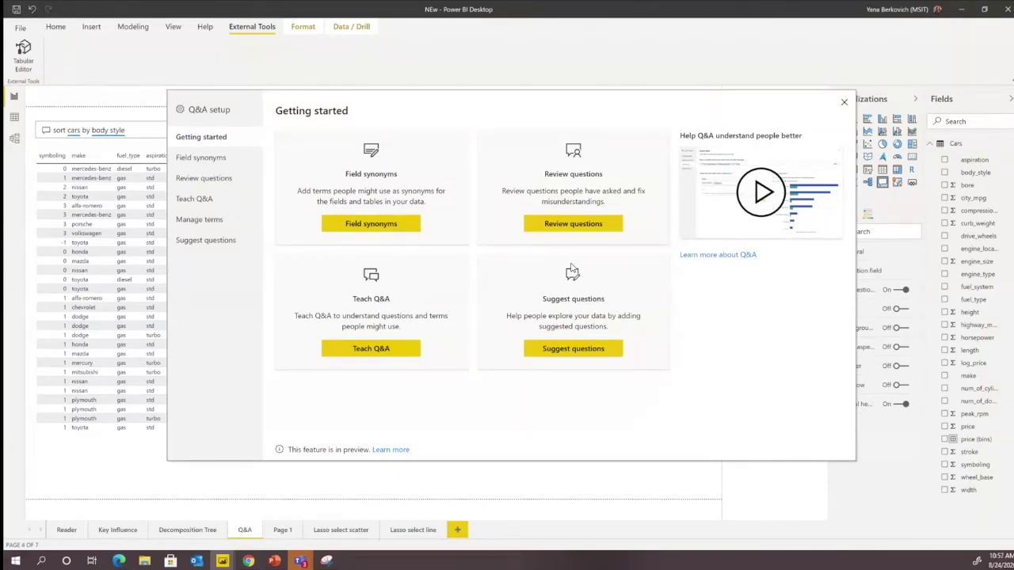
Add "what is the peak rpm" to the suggested questions and save the list.
left_click(601, 355)
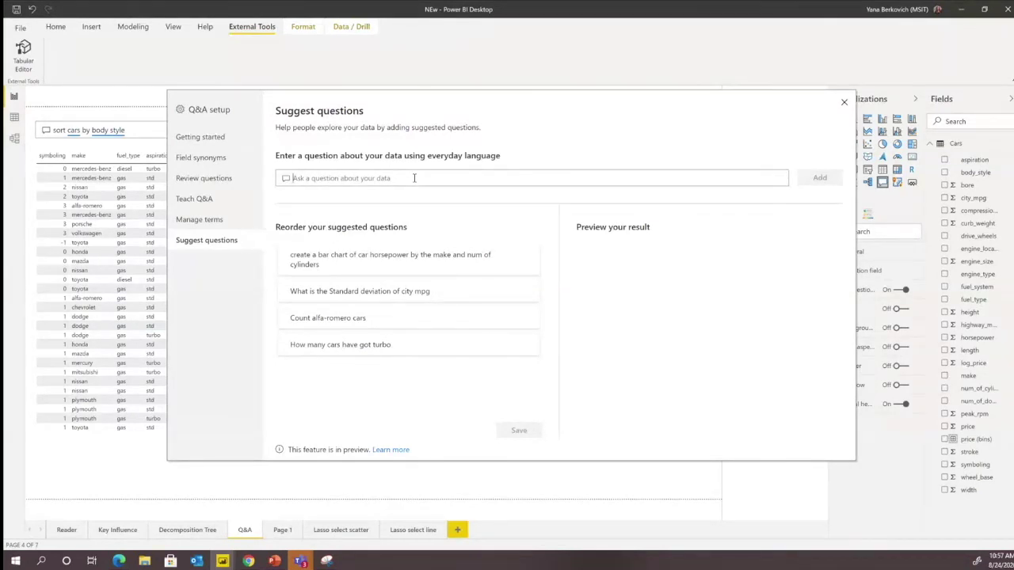
type("what is the pea")
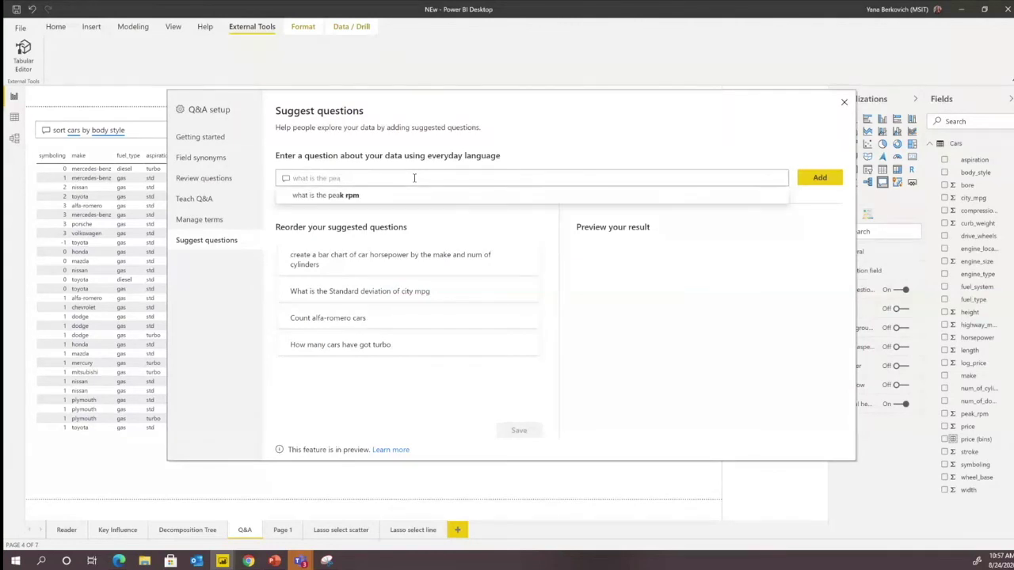
left_click(416, 198)
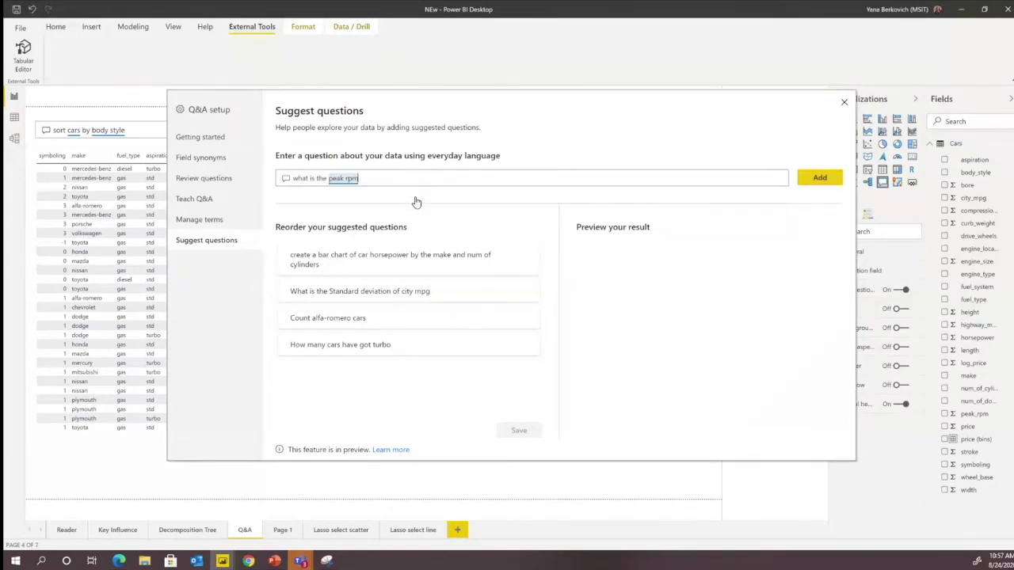
type("ave")
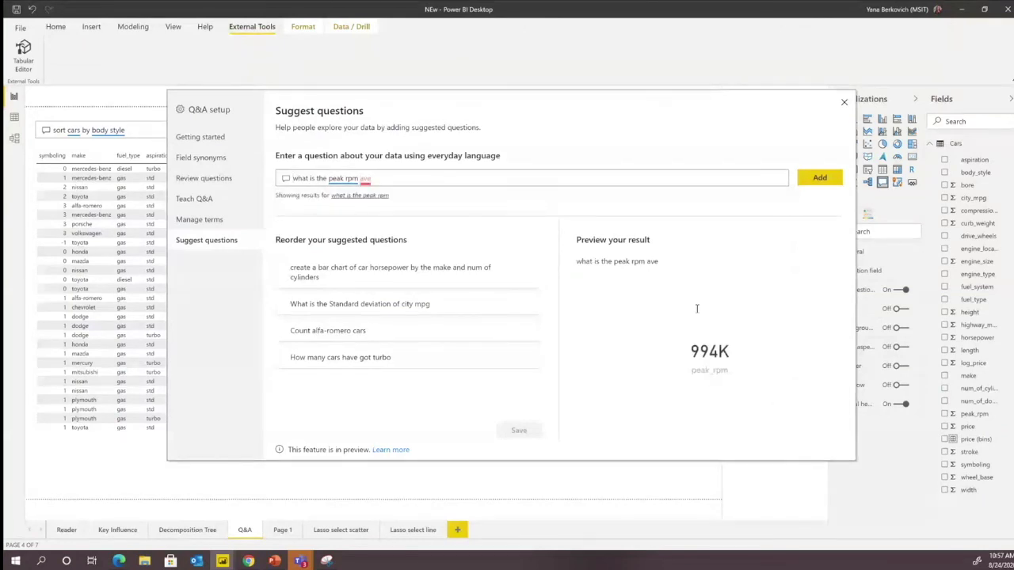
left_click(381, 204)
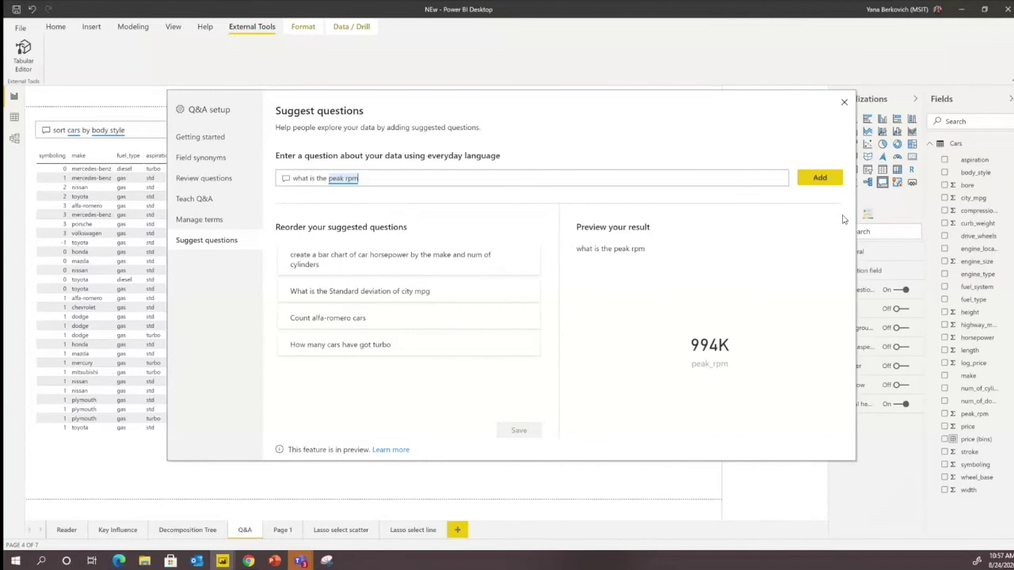
left_click(818, 179)
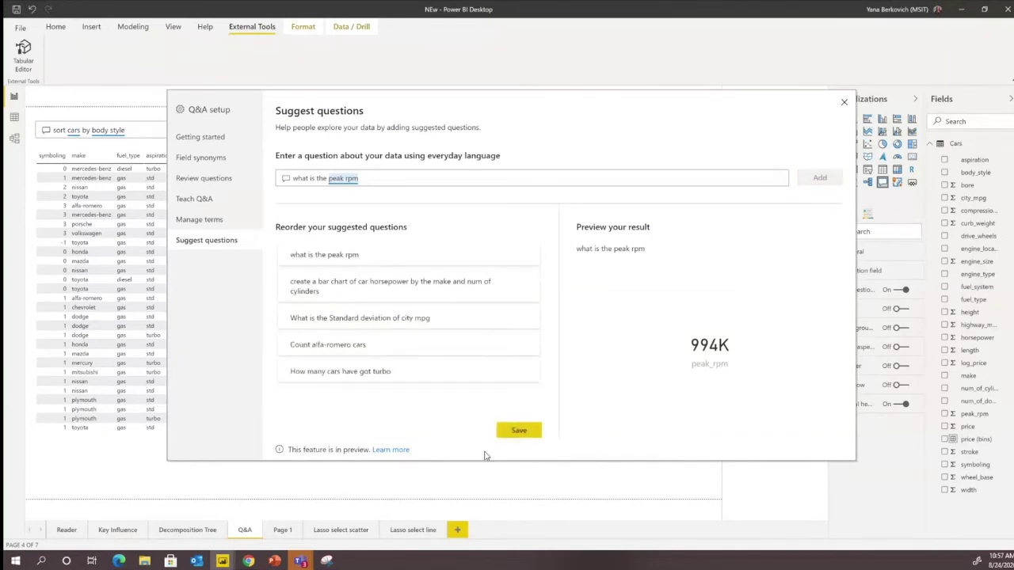
left_click(520, 432)
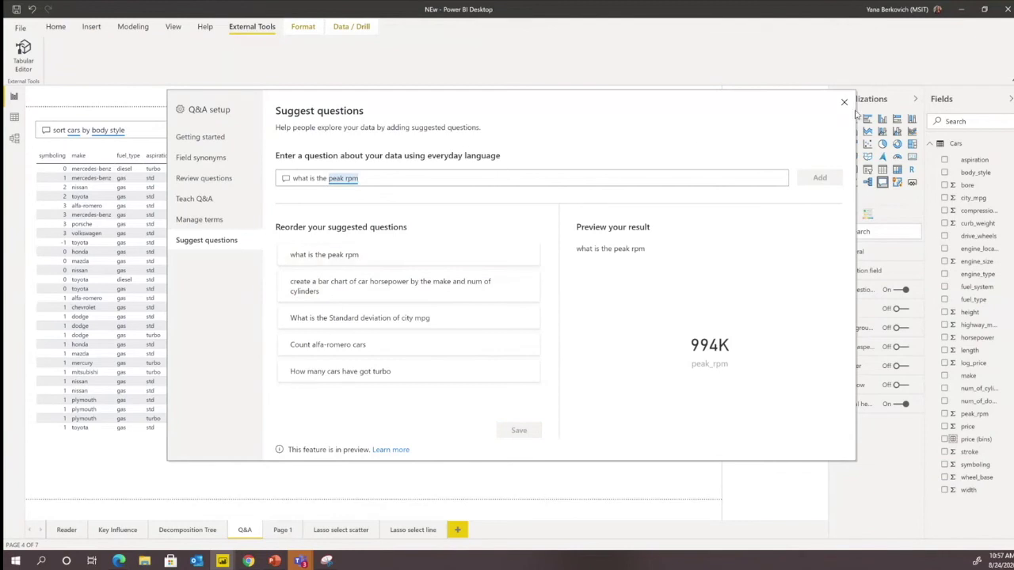
Preview the suggested horsepower bar chart question and review the field synonyms of the Cars table, then leave Q&A setup.
left_click(401, 282)
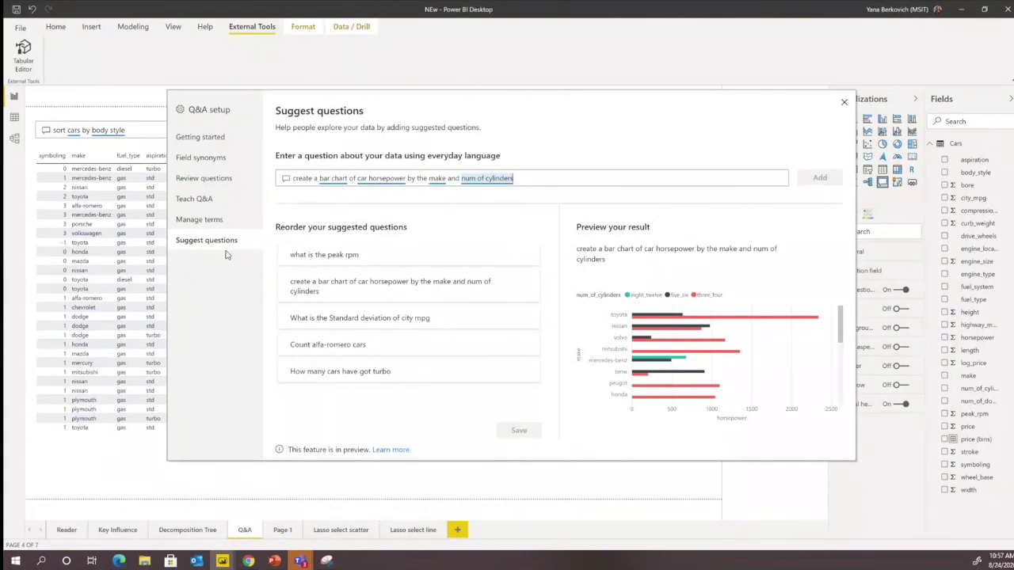
left_click(220, 163)
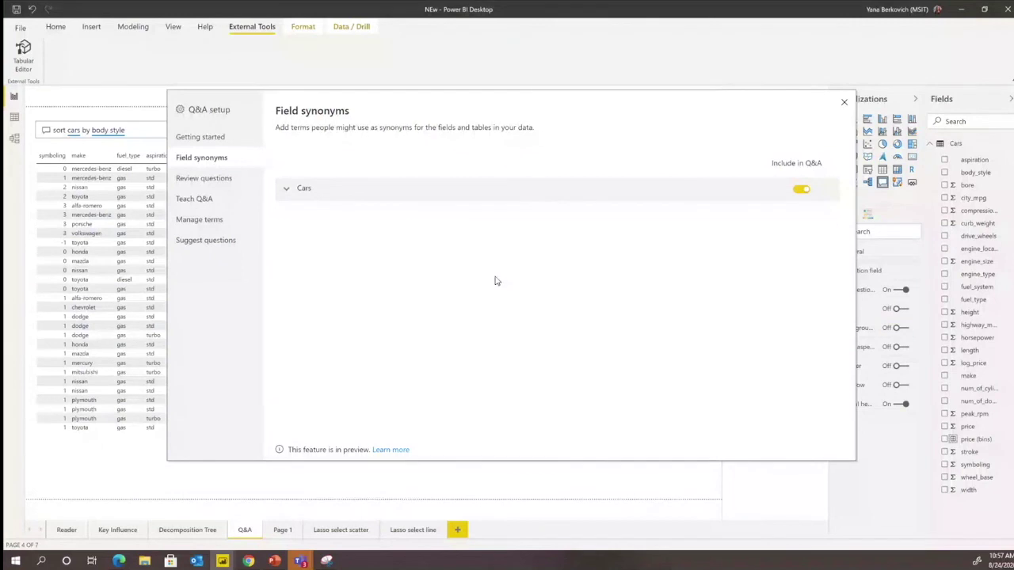
left_click(285, 193)
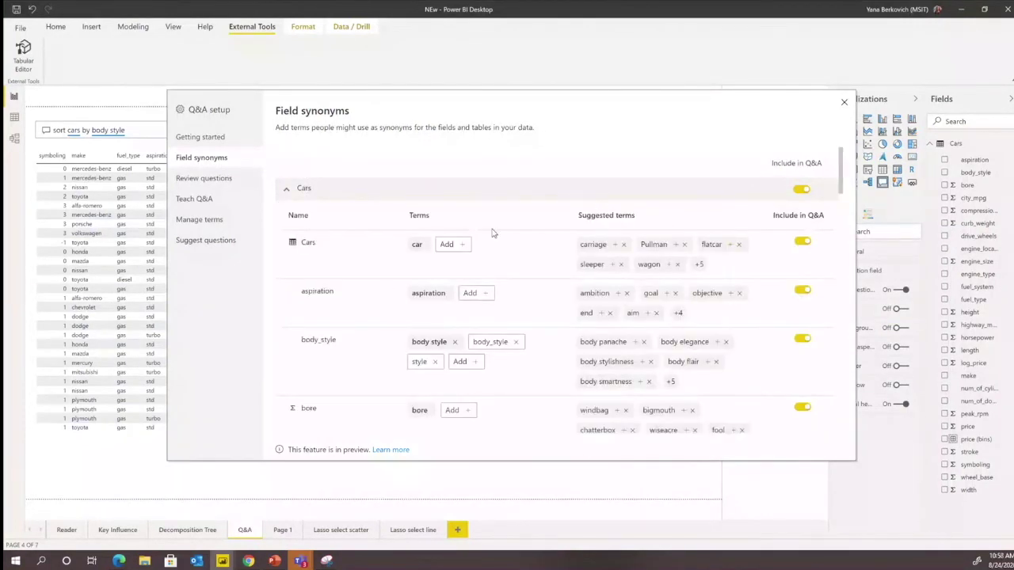
scroll(551, 321, "down", 2)
scroll(524, 281, "down", 2)
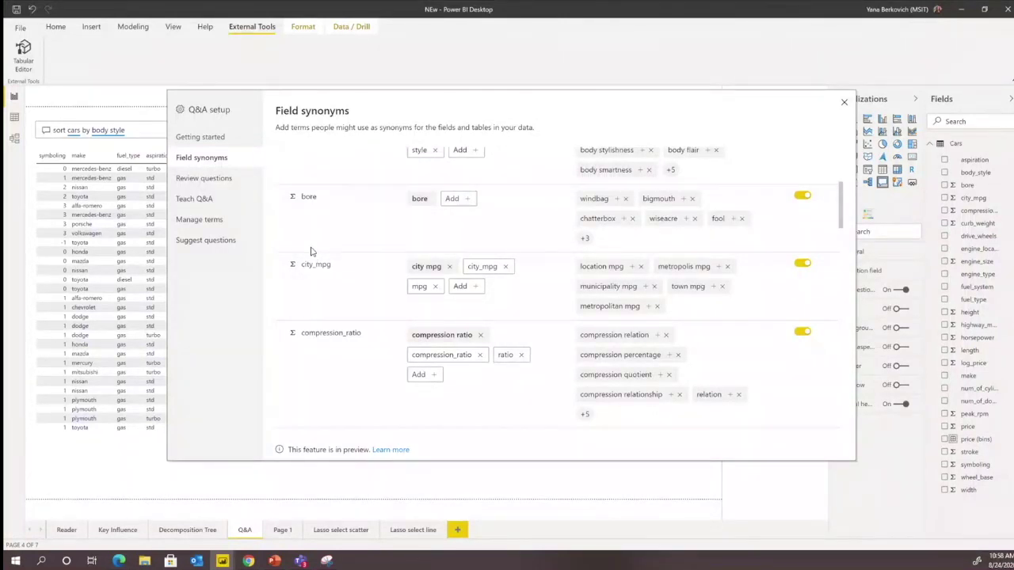
left_click(845, 104)
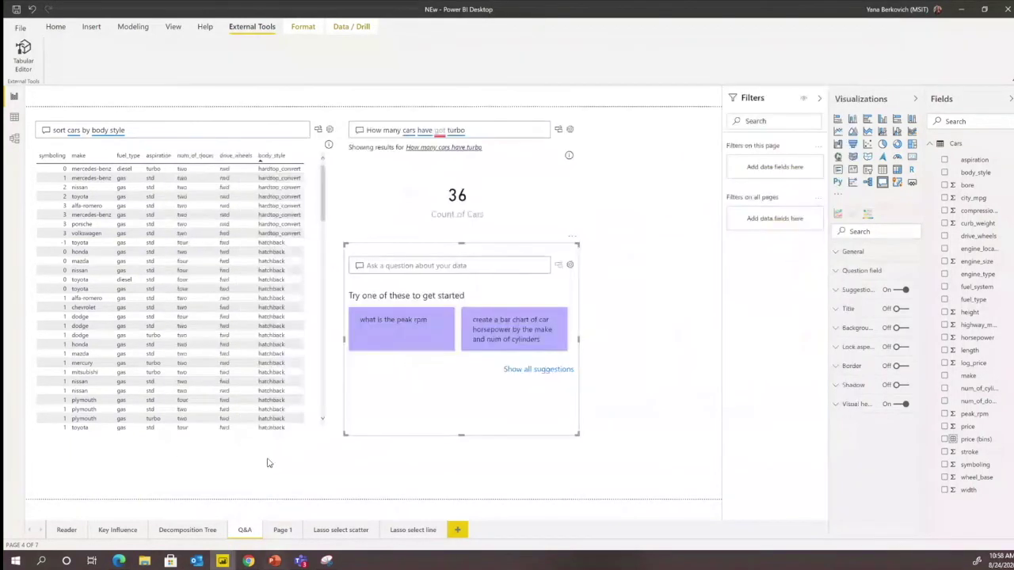
Switch to the PowerPoint presentation and show slide 41, "AI Visuals – Key Influencers".
left_click(274, 561)
left_click(147, 432)
key("alt+Tab")
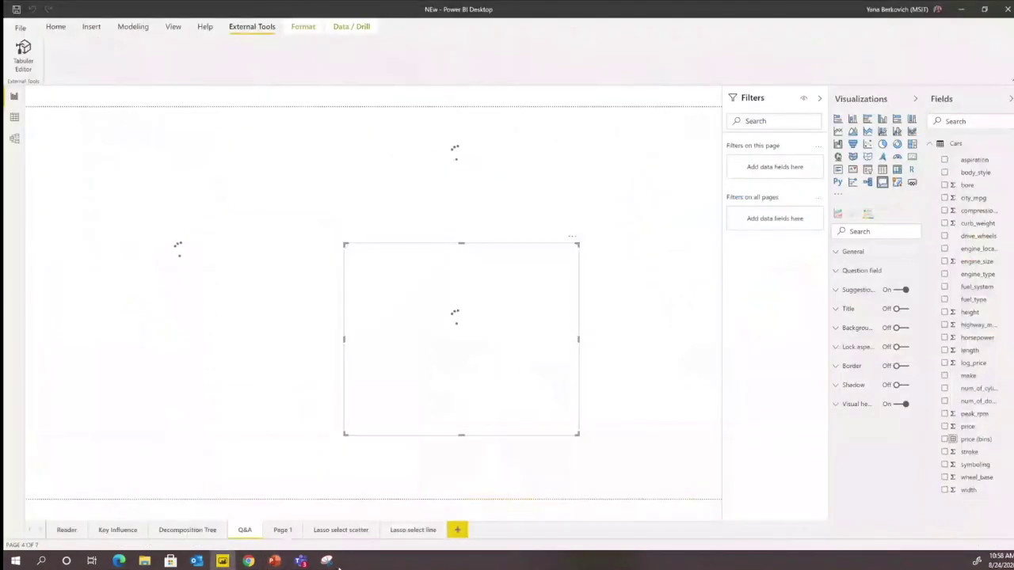
left_click(274, 560)
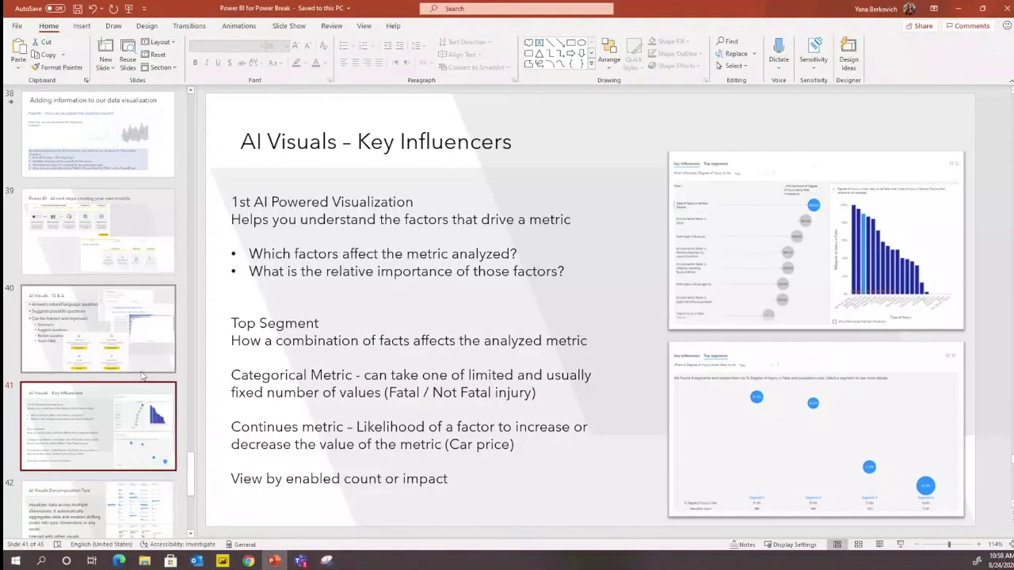
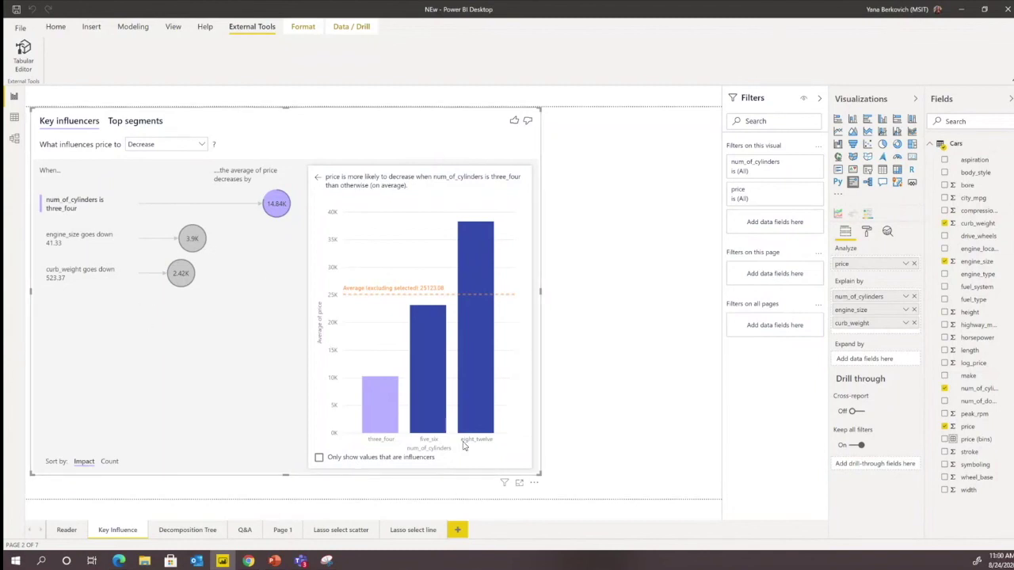
Examine the price visual's cylinder chart, Top segments and Key influencers views, and open its Analysis format settings.
mouse_move(477, 421)
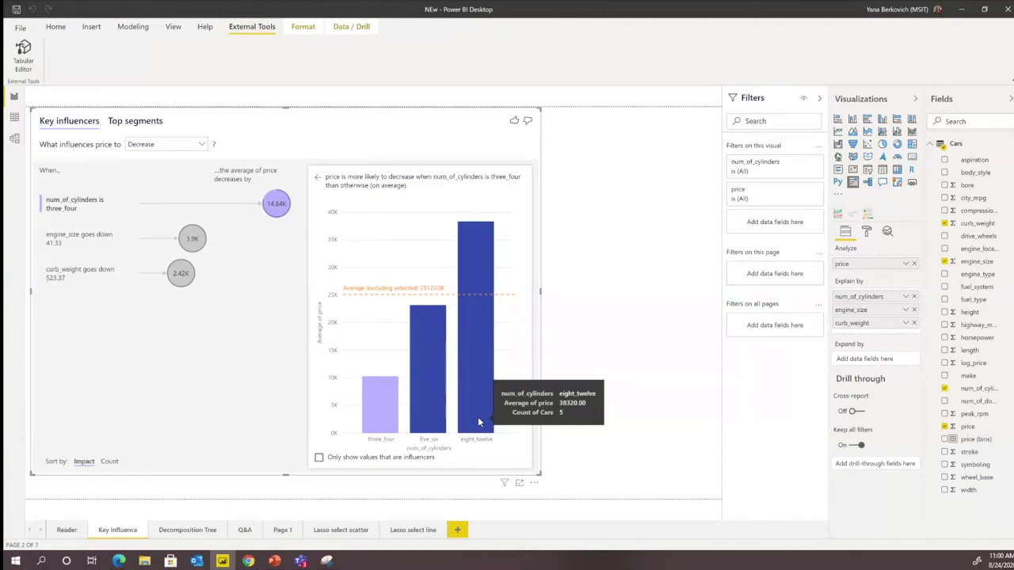
left_click(148, 122)
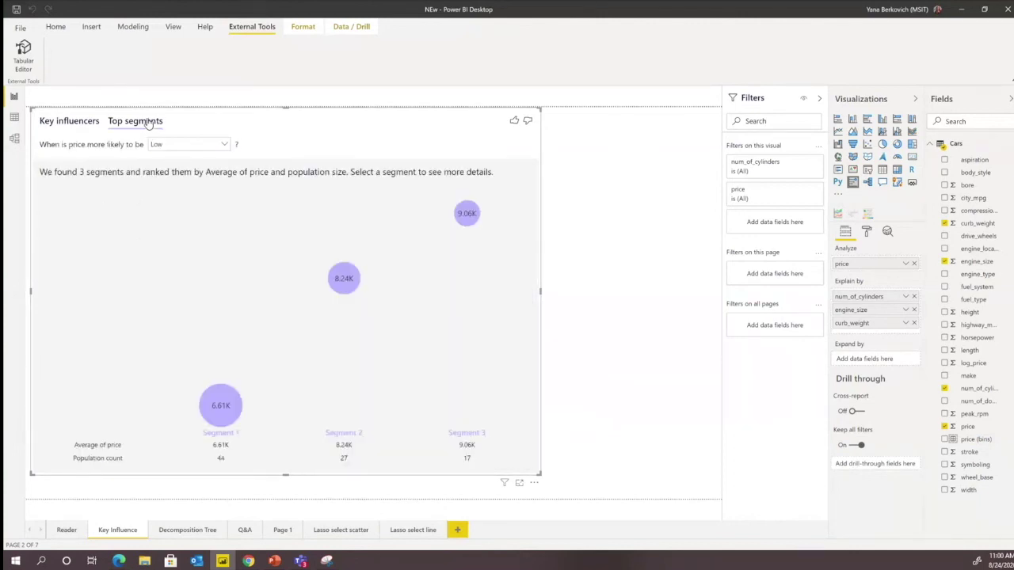
left_click(69, 127)
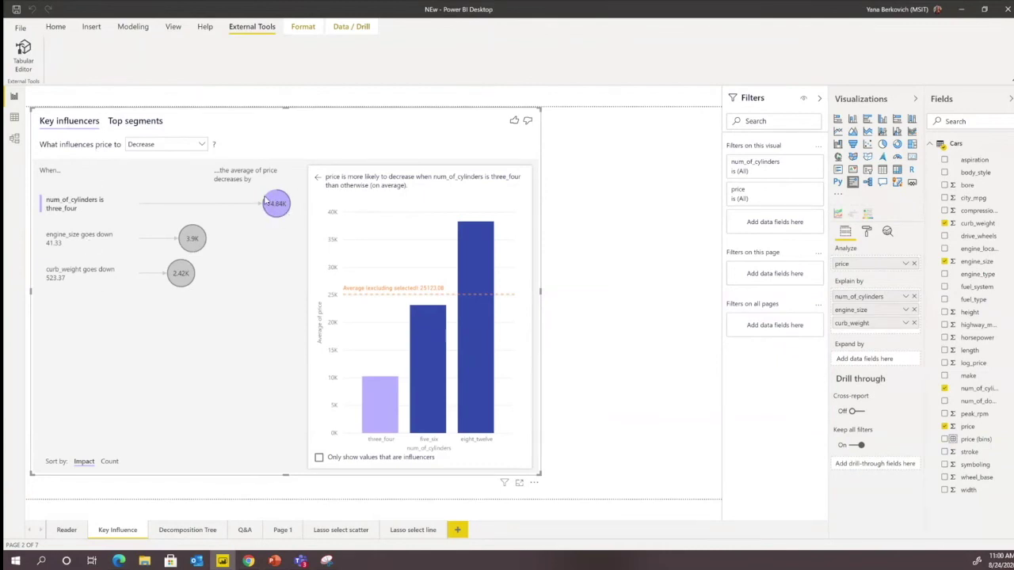
left_click(866, 232)
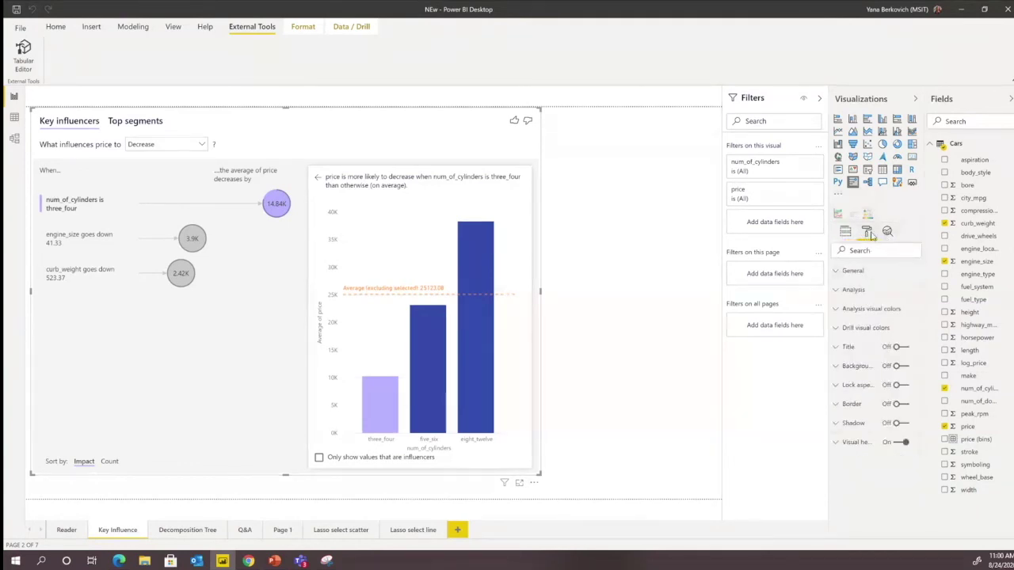
left_click(853, 290)
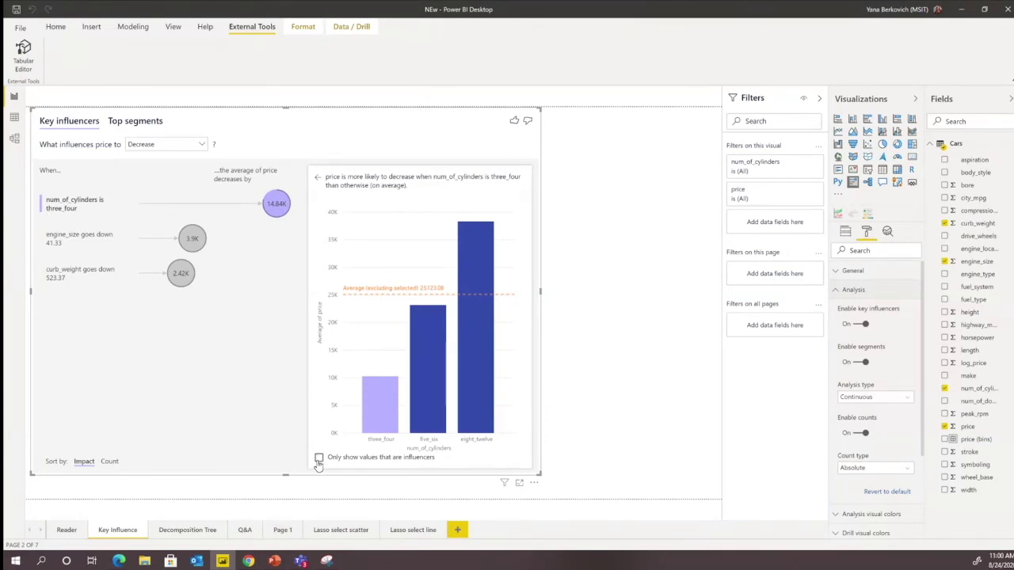
Show the price visual's top segments for low prices and open the details of Segment 2.
left_click(156, 125)
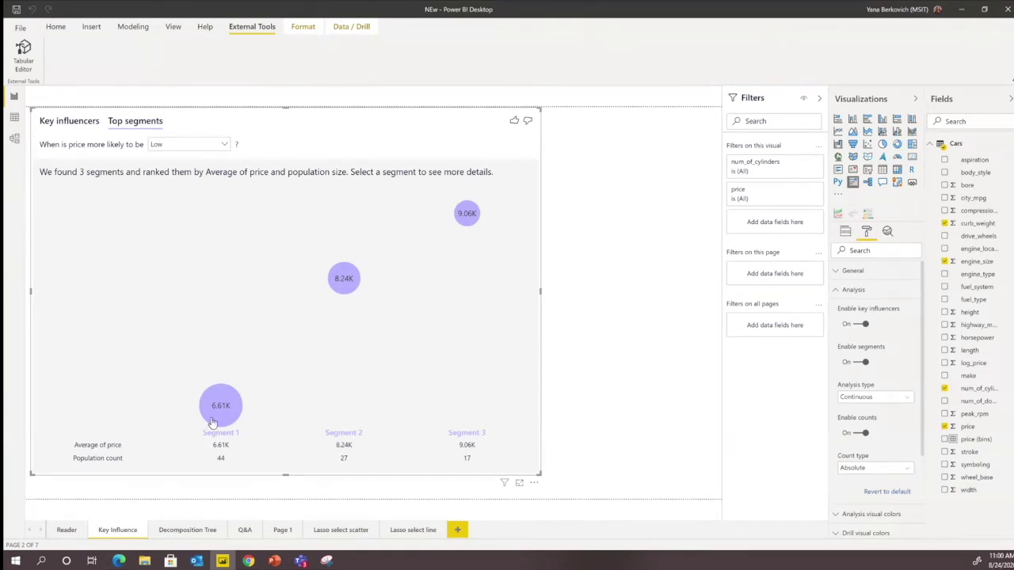
left_click(344, 287)
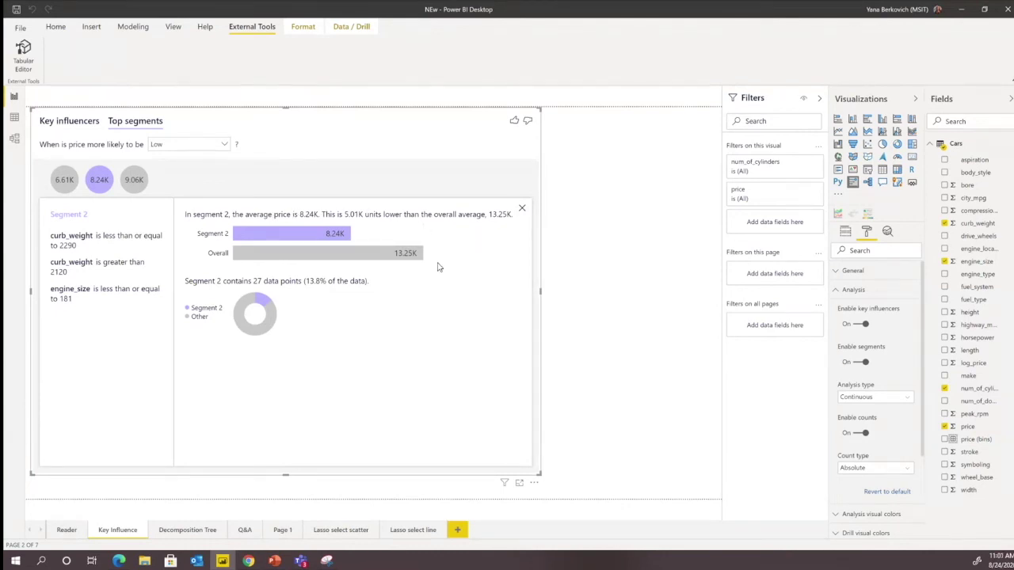
Switch to the Power Break report in Chrome and set the Key Influenceres page to analyze Degree of Injury being Nonfatal.
left_click(248, 561)
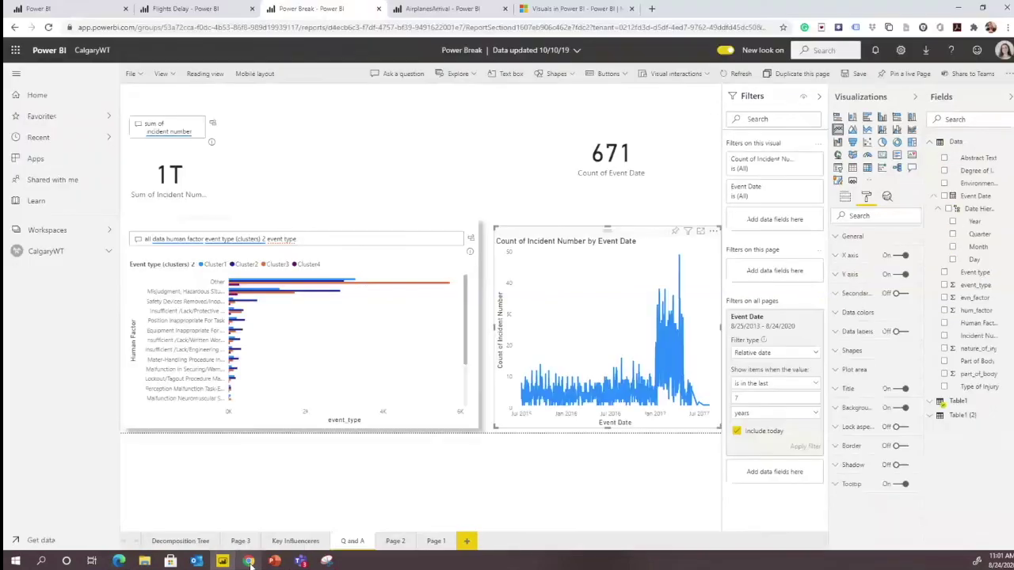
left_click(289, 545)
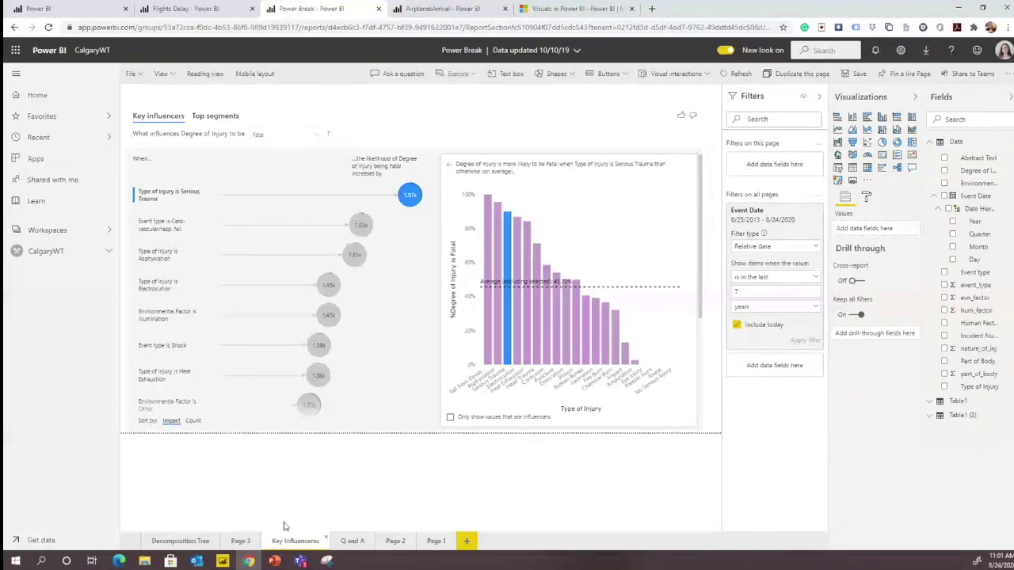
left_click(316, 134)
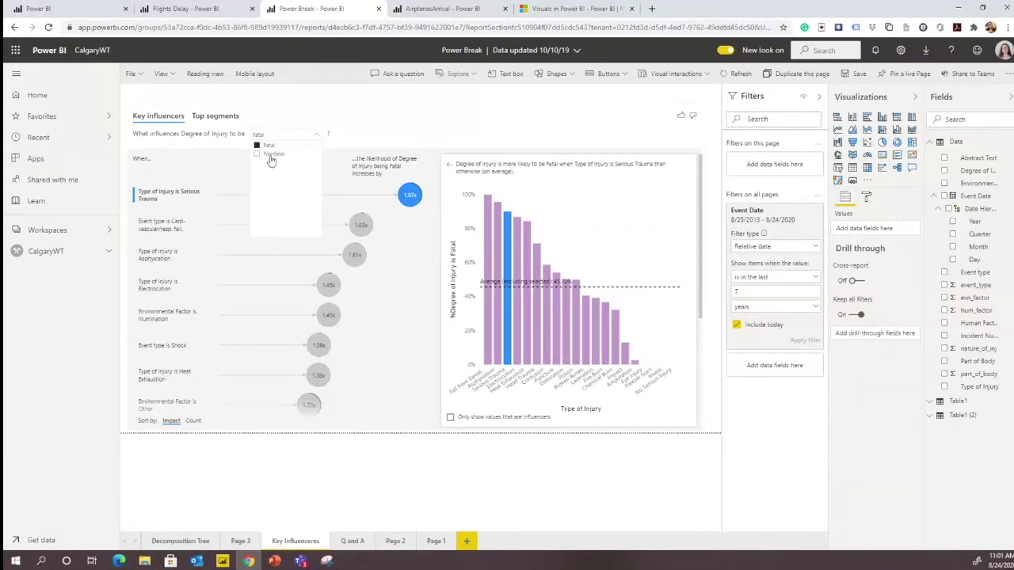
left_click(269, 156)
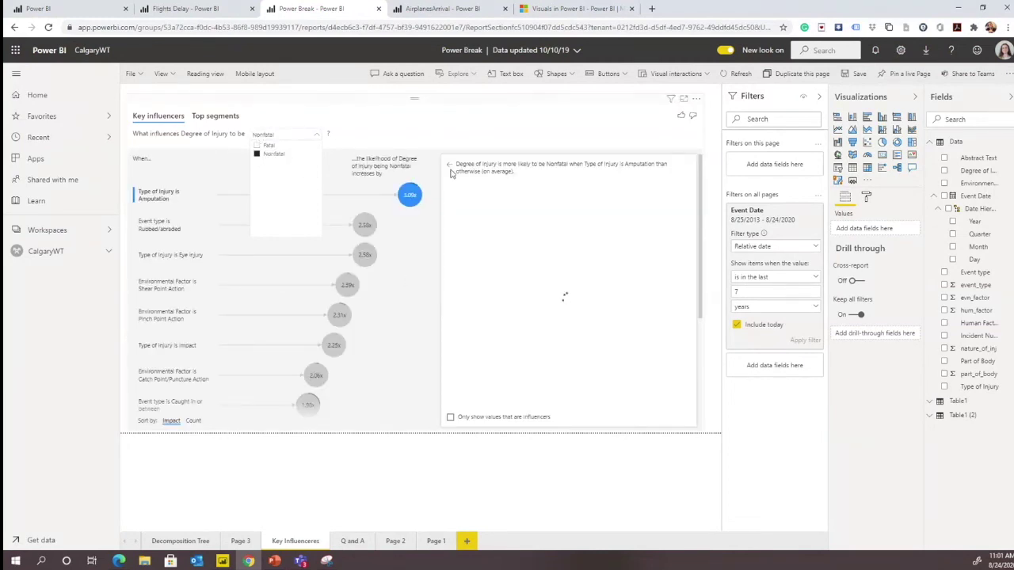
left_click(471, 425)
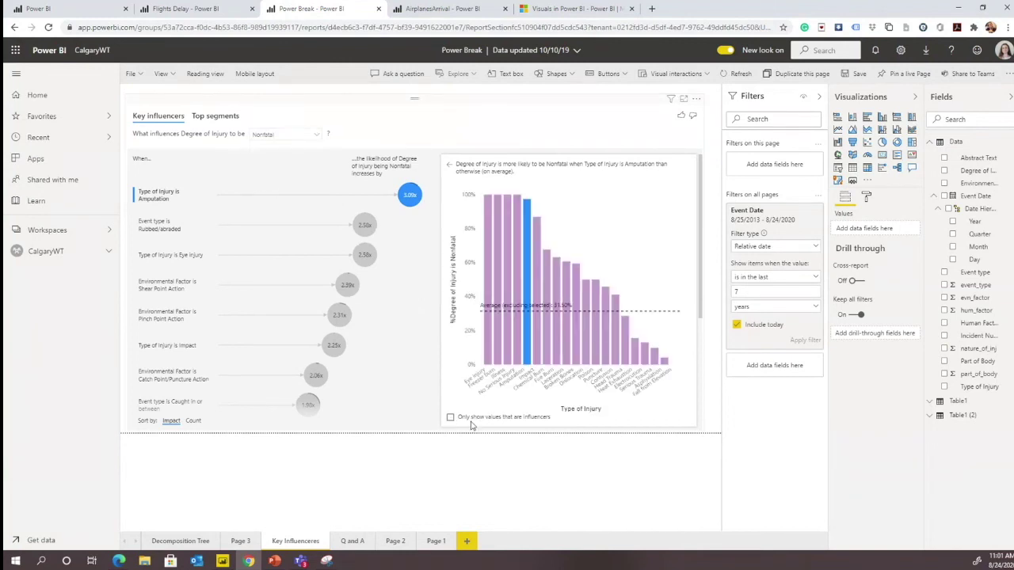
Limit the Type of Injury chart to values that are influencers and sort the influencer list by count.
left_click(450, 417)
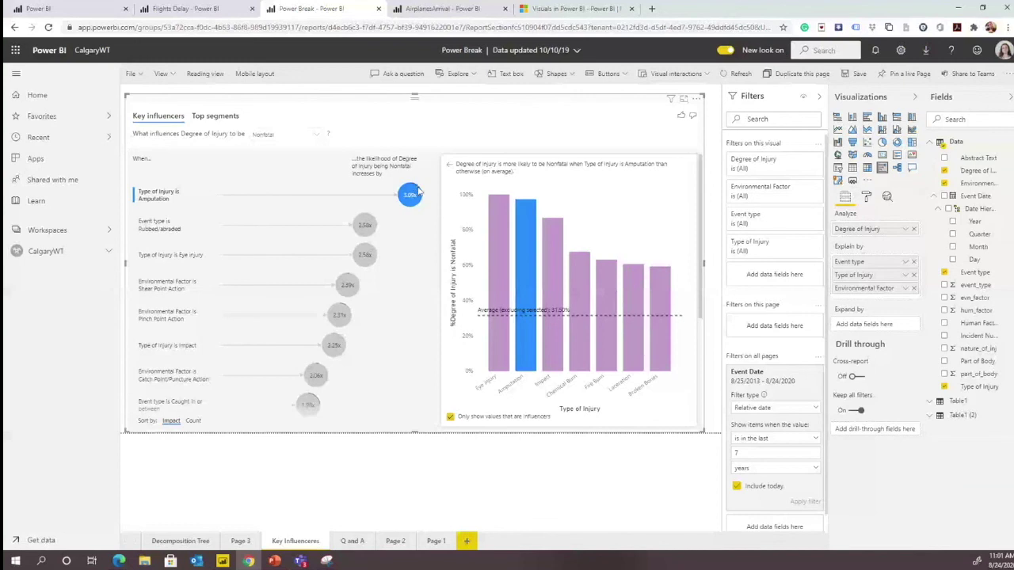
scroll(409, 328, "down", 3)
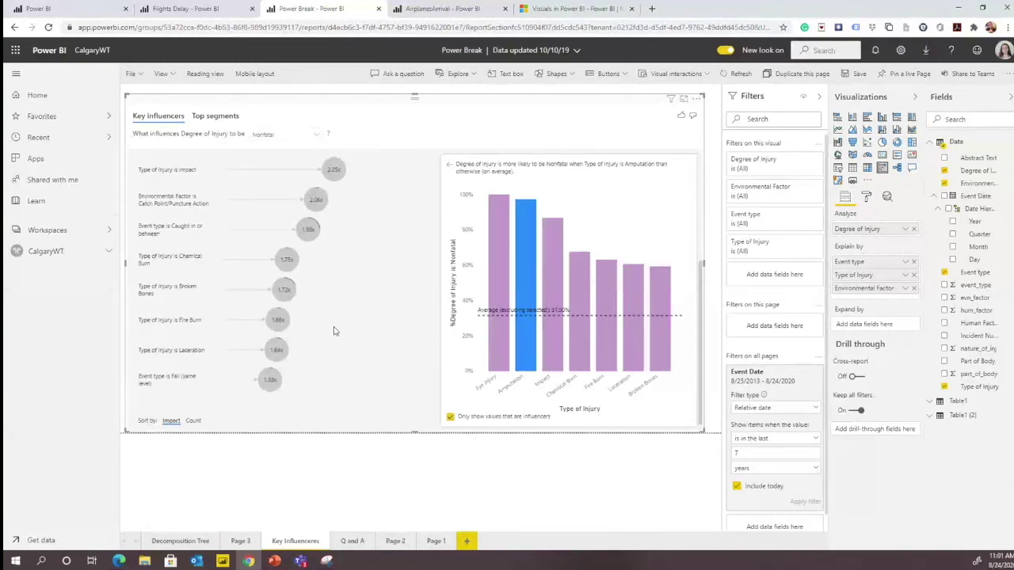
scroll(333, 326, "up", 3)
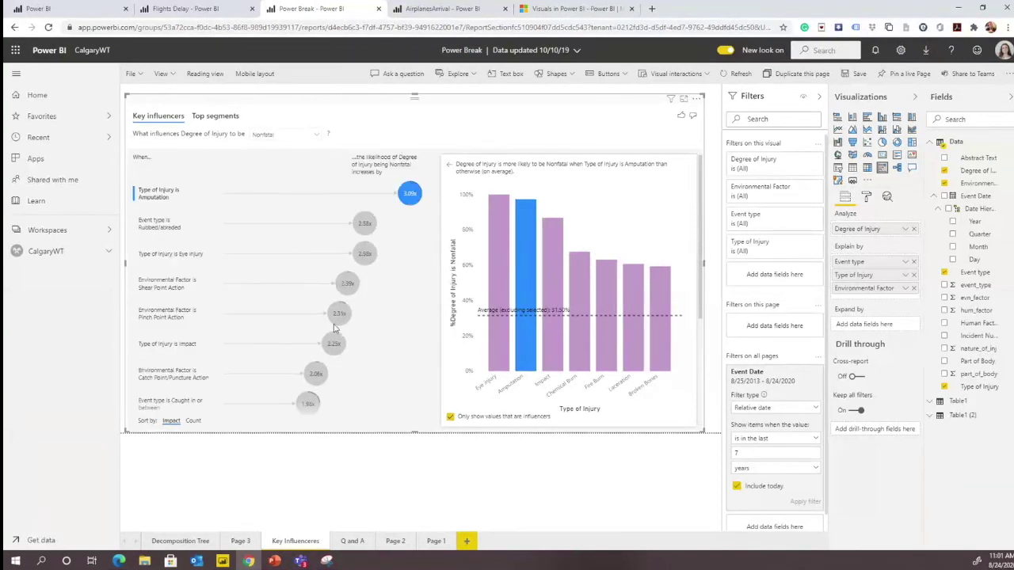
left_click(193, 421)
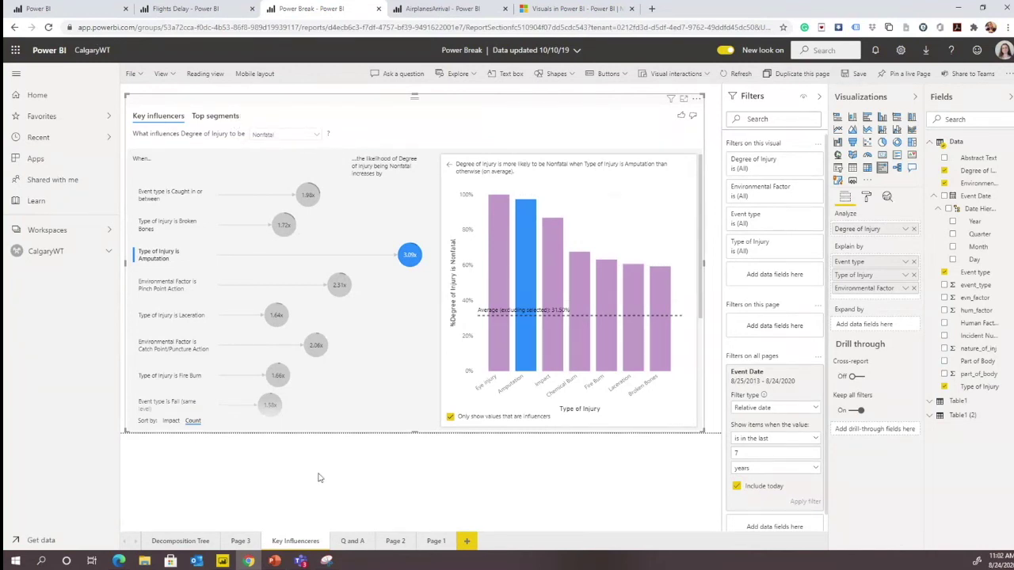
Examine the injury breakdown on the report's Decomposition Tree page.
left_click(189, 543)
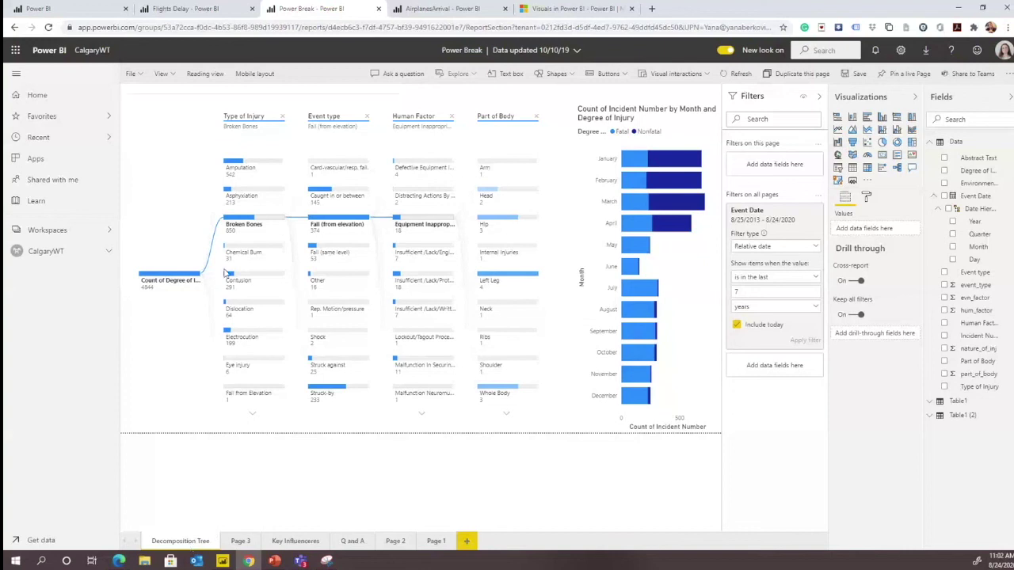
mouse_move(181, 282)
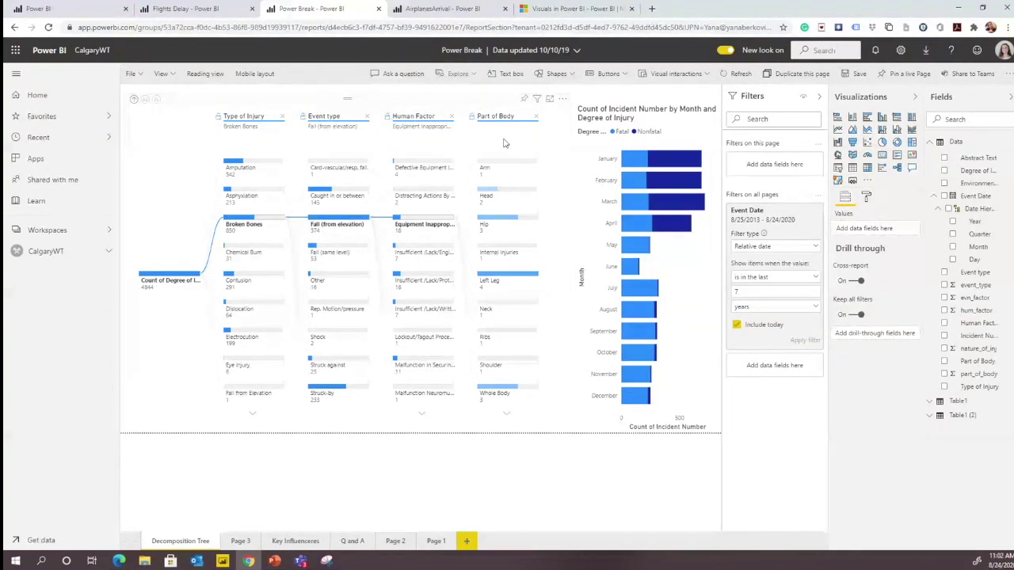
On Page 3, replace Type of Injury with Human Factor in the tree's Explain by fields and expand the Fatal branch by it.
left_click(240, 542)
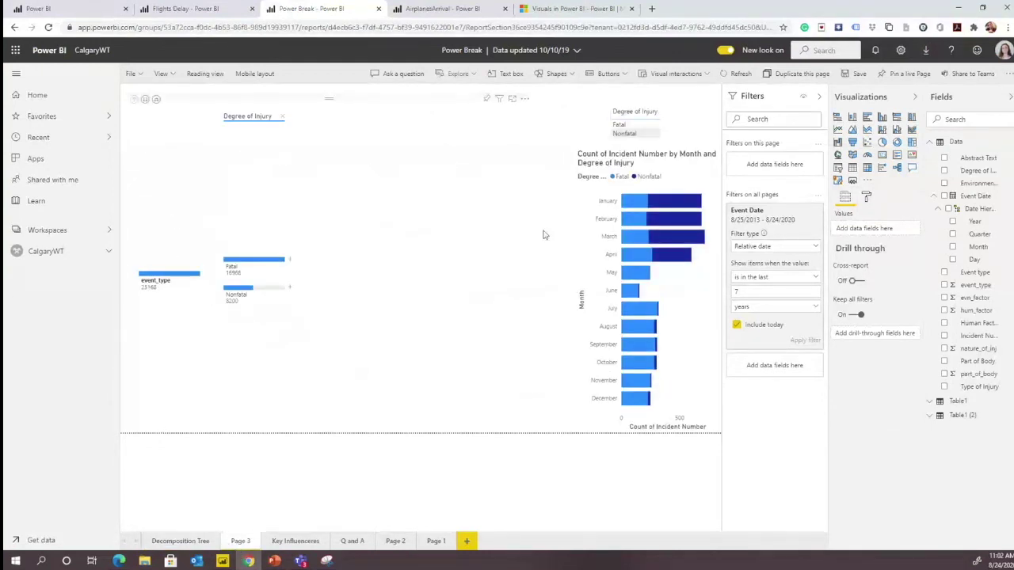
left_click(233, 227)
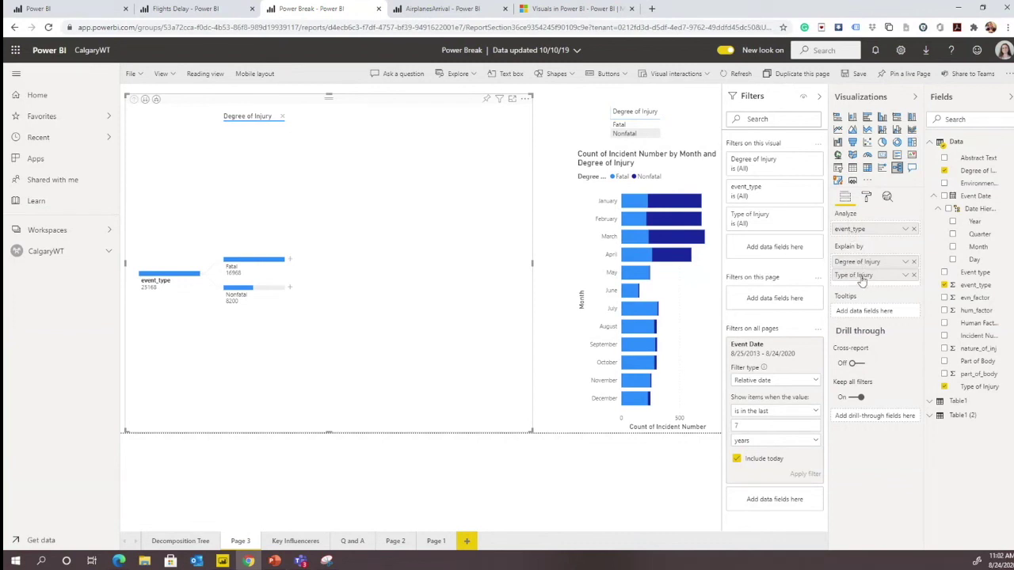
left_click(913, 275)
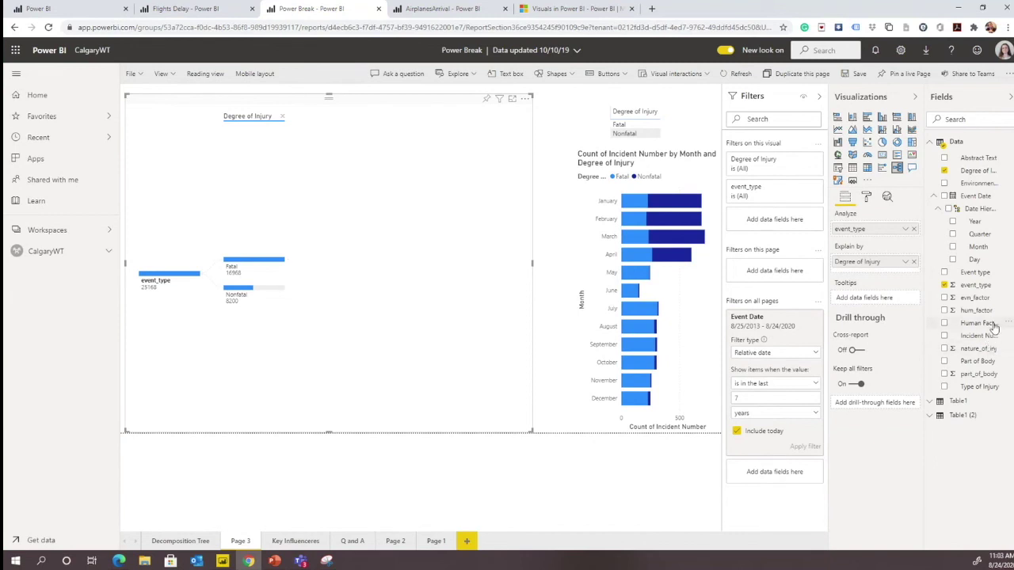
left_click_drag(977, 322, 879, 274)
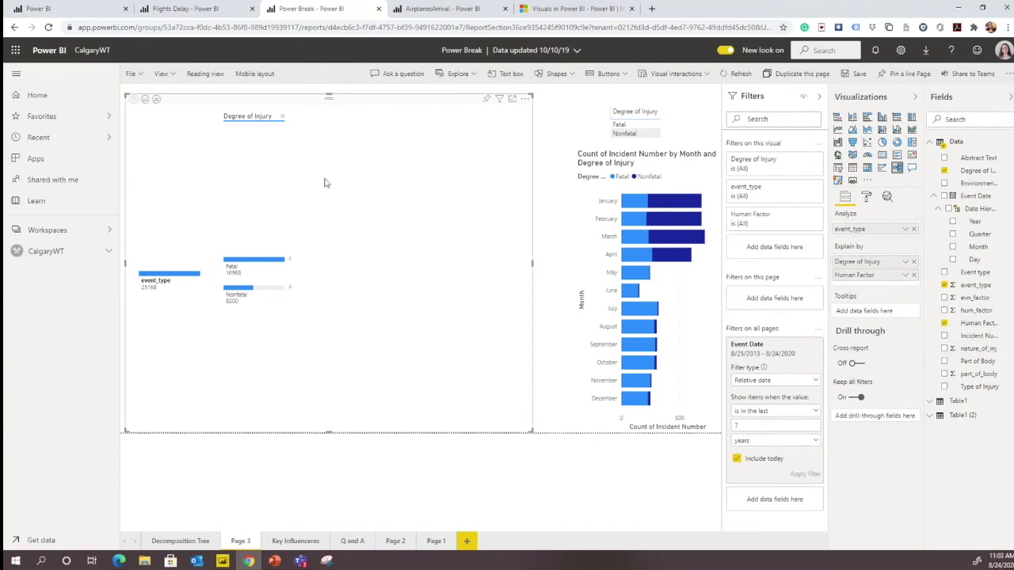
left_click(290, 263)
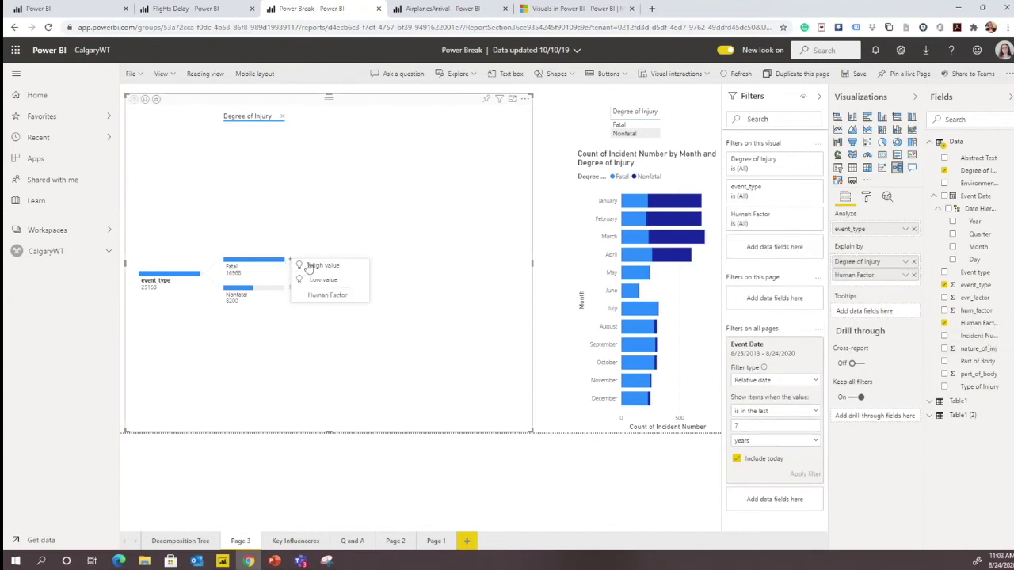
left_click(333, 315)
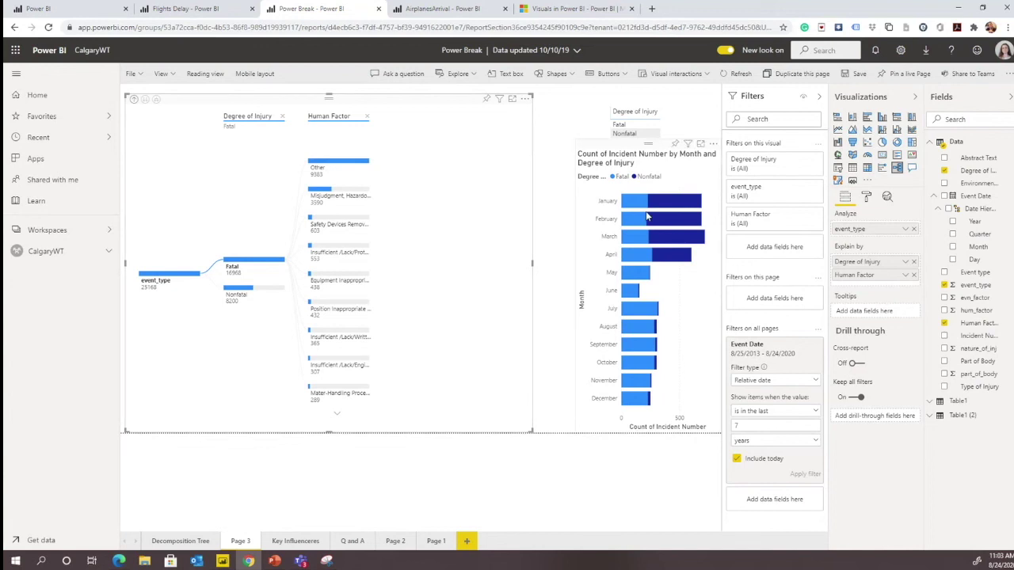
Cross-filter the decomposition tree by April's fatal incidents in the monthly chart and inspect the Human Factor values.
left_click(637, 259)
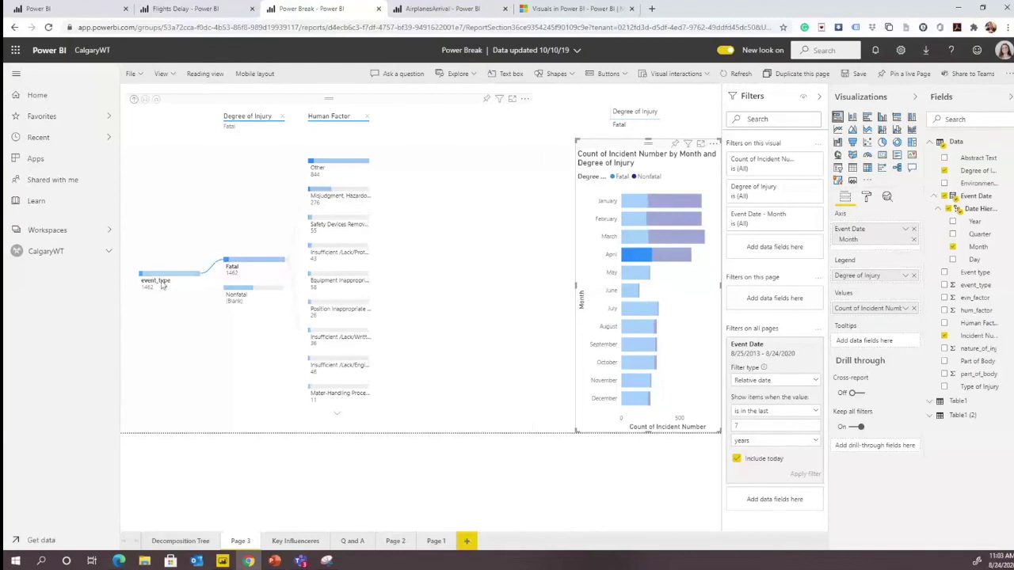
mouse_move(227, 263)
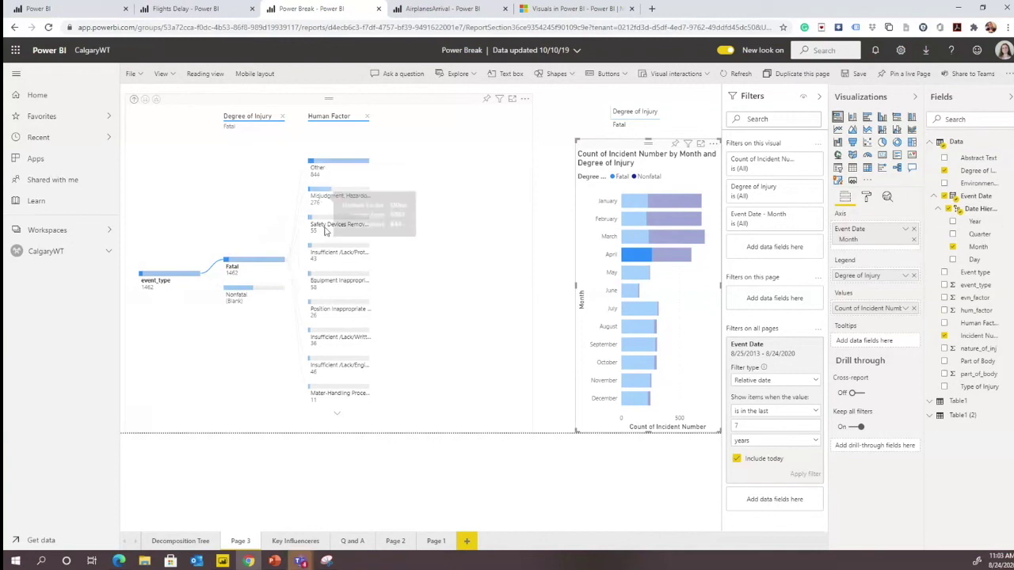
mouse_move(328, 162)
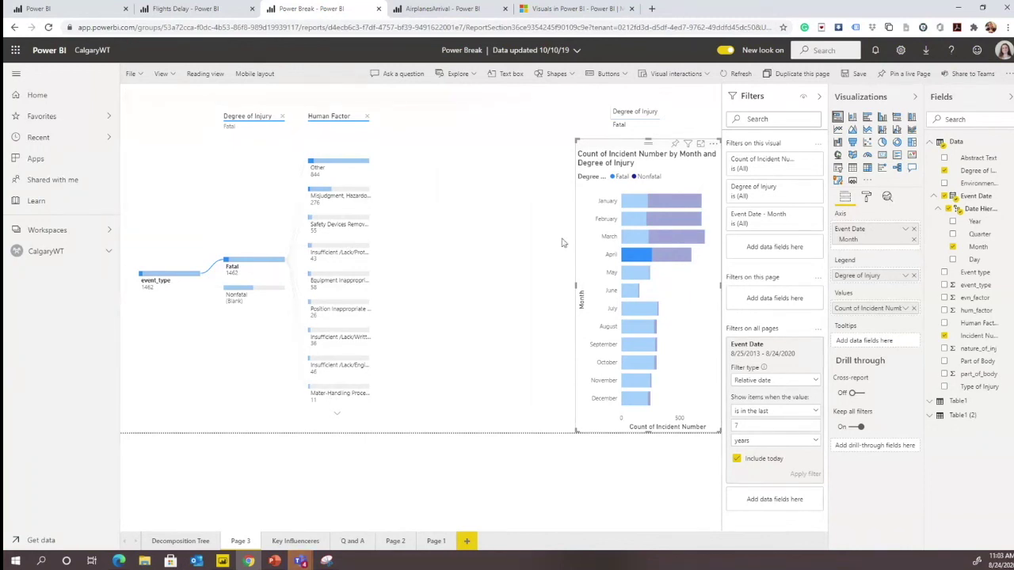
Return to the Decomposition Tree page and inspect the details of the "Caught in or between" event type.
left_click(195, 541)
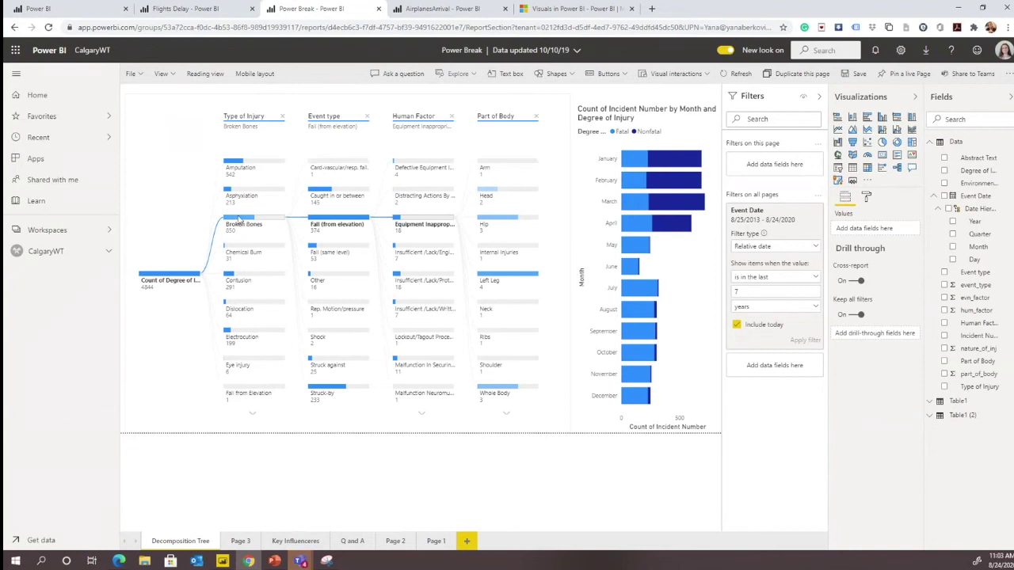
mouse_move(346, 193)
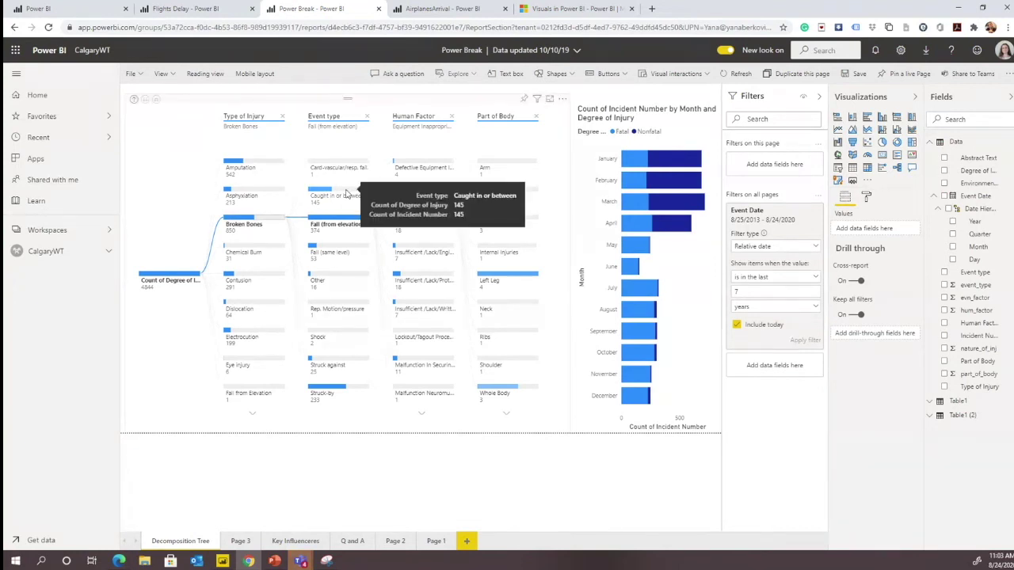